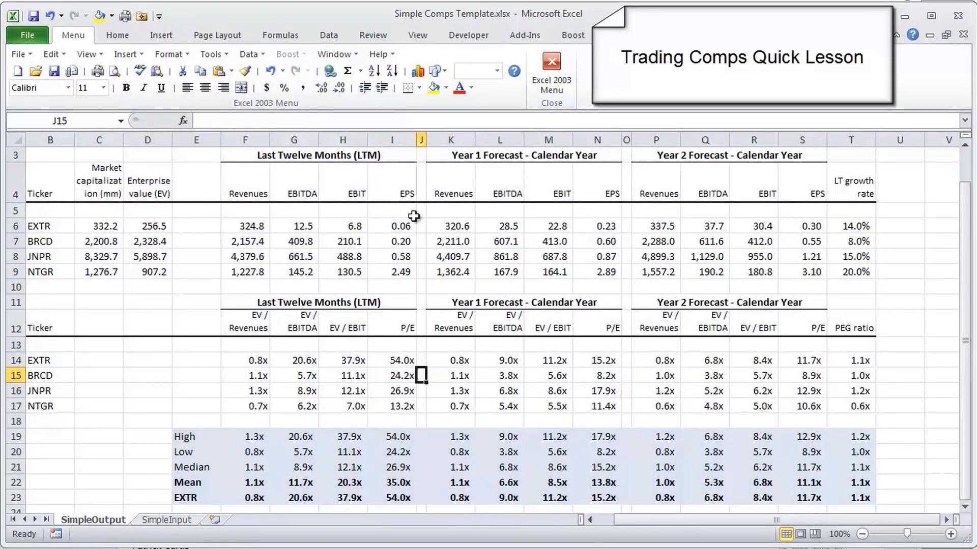
Step: Review the LTM/forecast data block and EXTR multiples row on SimpleOutput, then go to SimpleInput
{"action": "left_click_drag", "start_coordinate": [77, 226], "coordinate": [114, 348]}
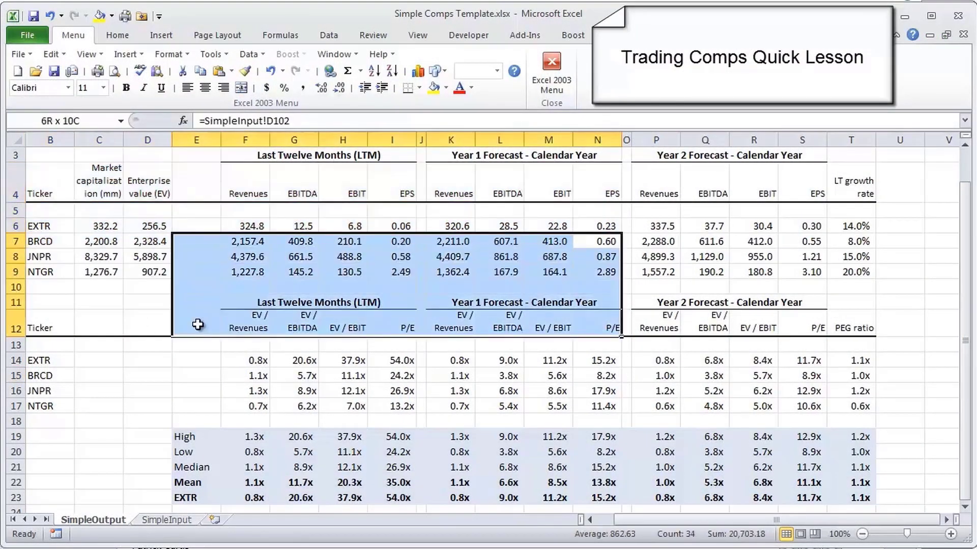
{"action": "left_click", "coordinate": [106, 373]}
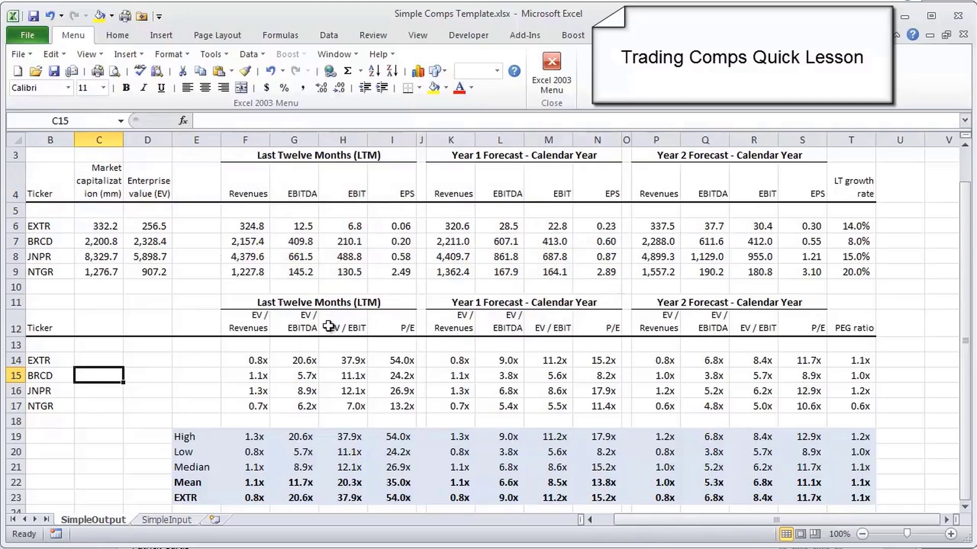
{"action": "left_click_drag", "start_coordinate": [206, 497], "coordinate": [857, 497]}
{"action": "left_click", "coordinate": [166, 519]}
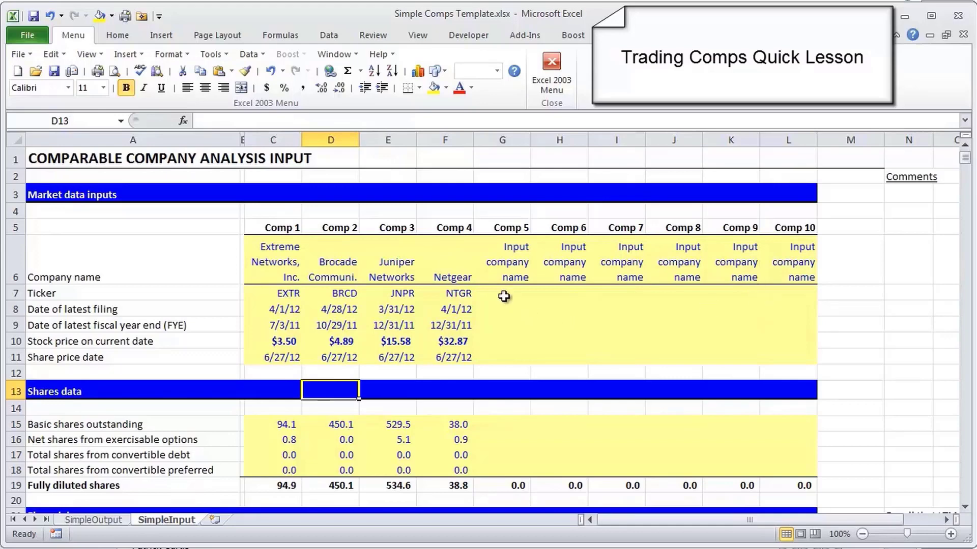
{"action": "left_click_drag", "start_coordinate": [283, 234], "coordinate": [780, 225]}
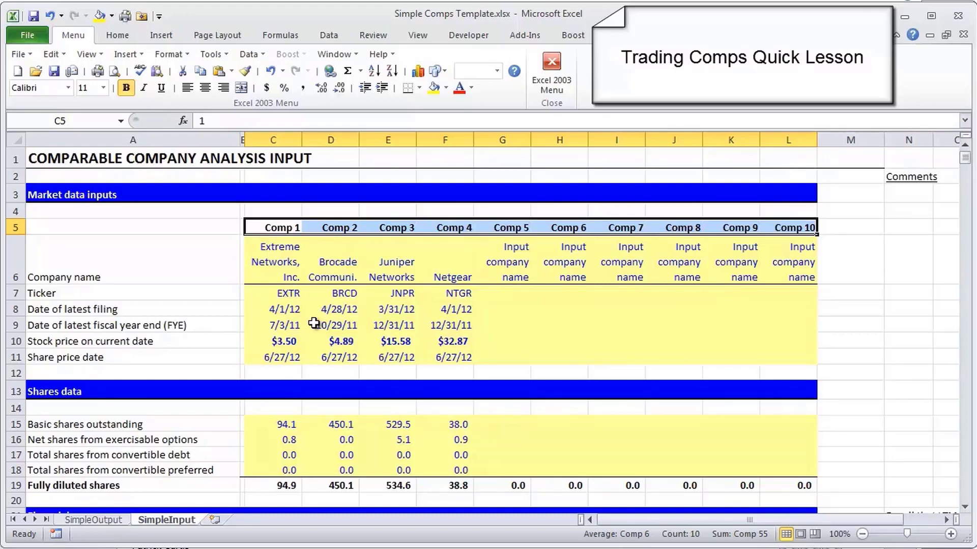
Step: Check Netgear's market data: company name, NTGR ticker, latest filing date and fiscal year end
{"action": "left_click", "coordinate": [288, 309]}
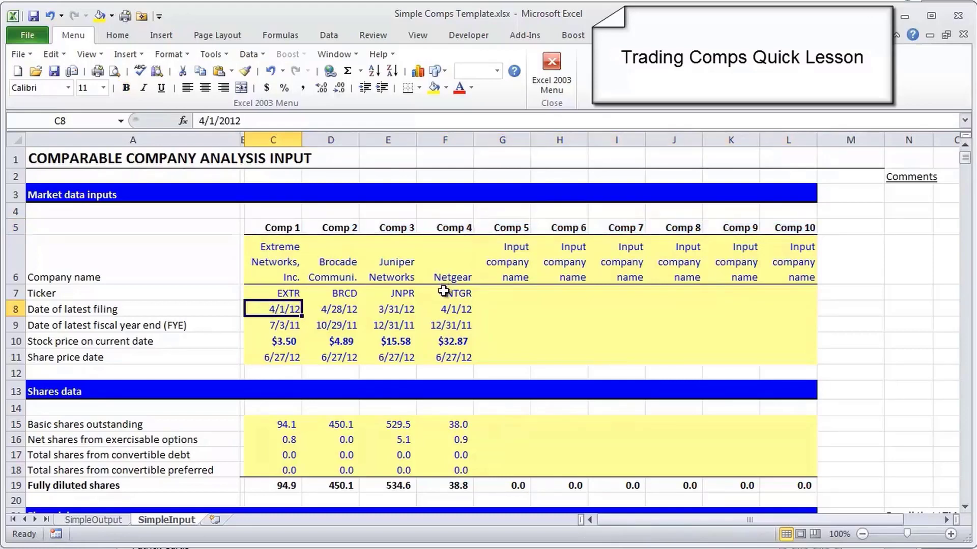
{"action": "left_click_drag", "start_coordinate": [448, 281], "coordinate": [445, 353]}
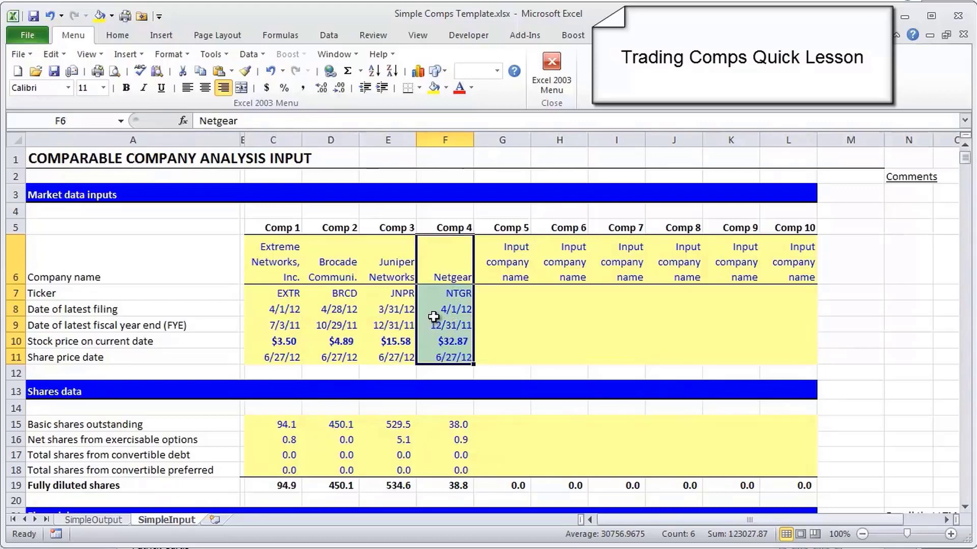
{"action": "left_click", "coordinate": [436, 297]}
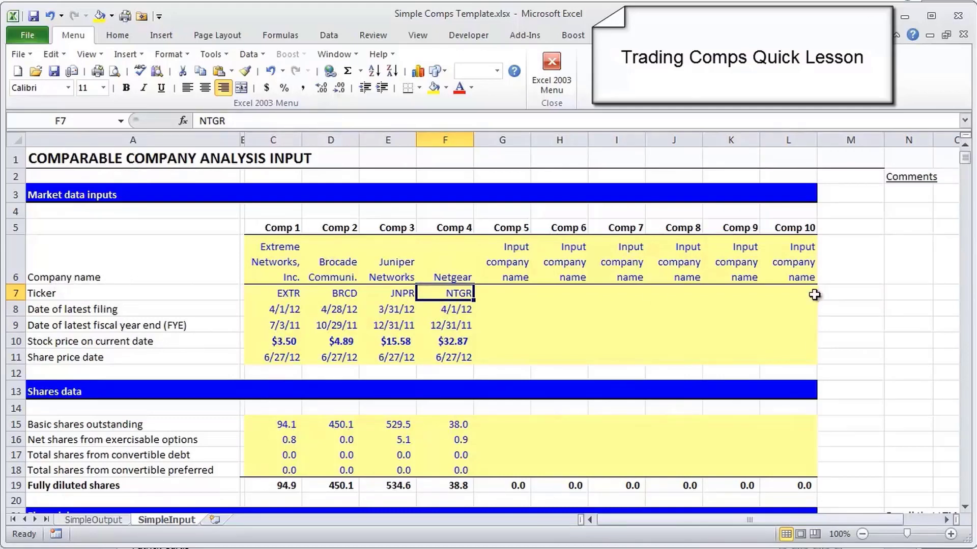
{"action": "key", "text": "Up"}
{"action": "key", "text": "Down"}
{"action": "key", "text": "Down"}
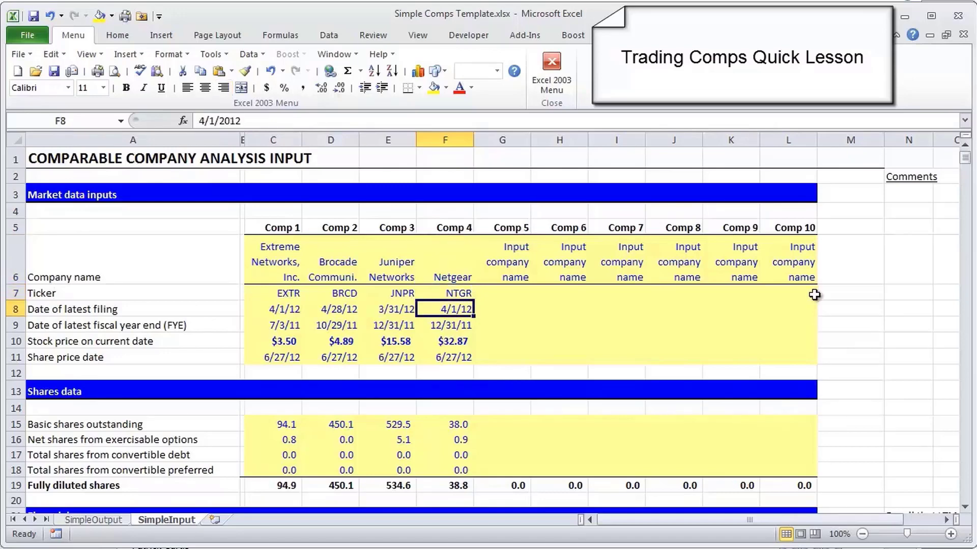
{"action": "key", "text": "Down"}
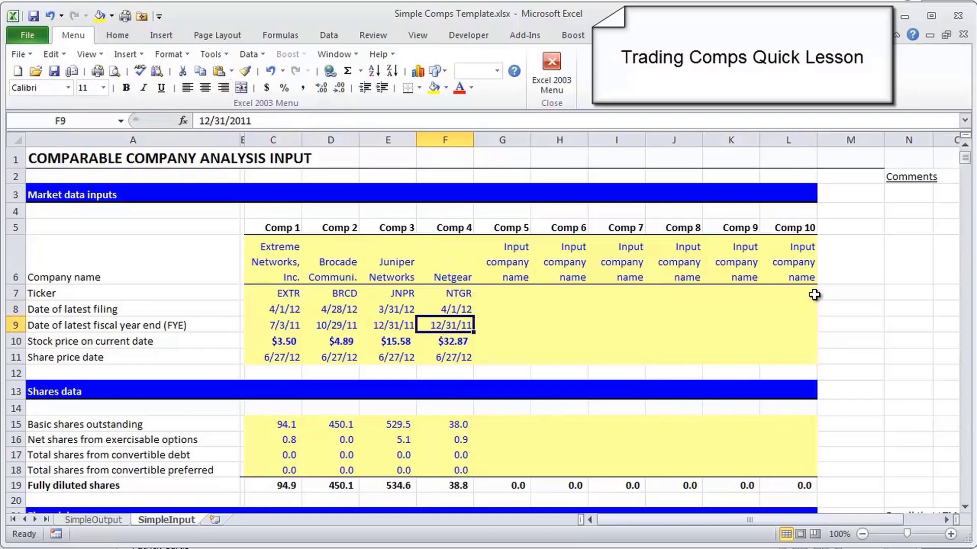
{"action": "key", "text": "Up"}
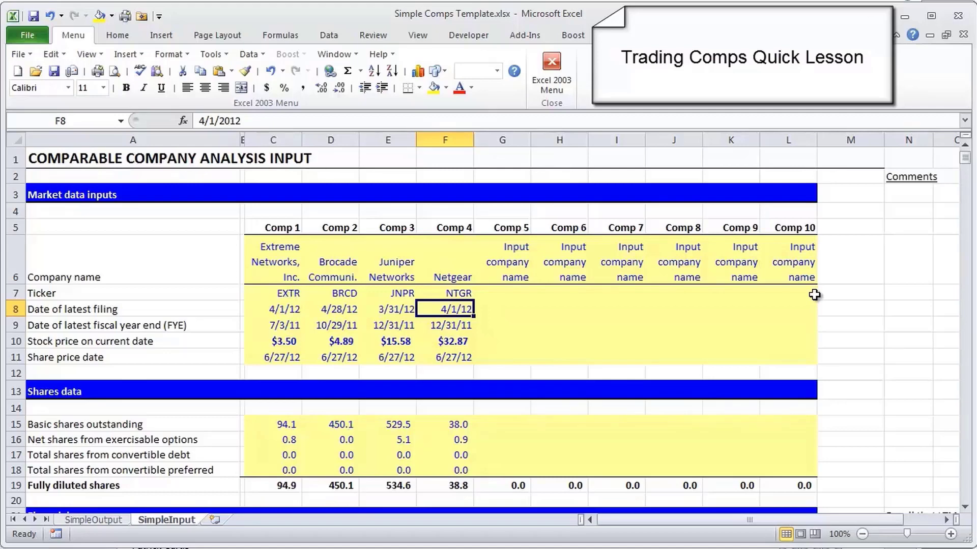
{"action": "key", "text": "Down"}
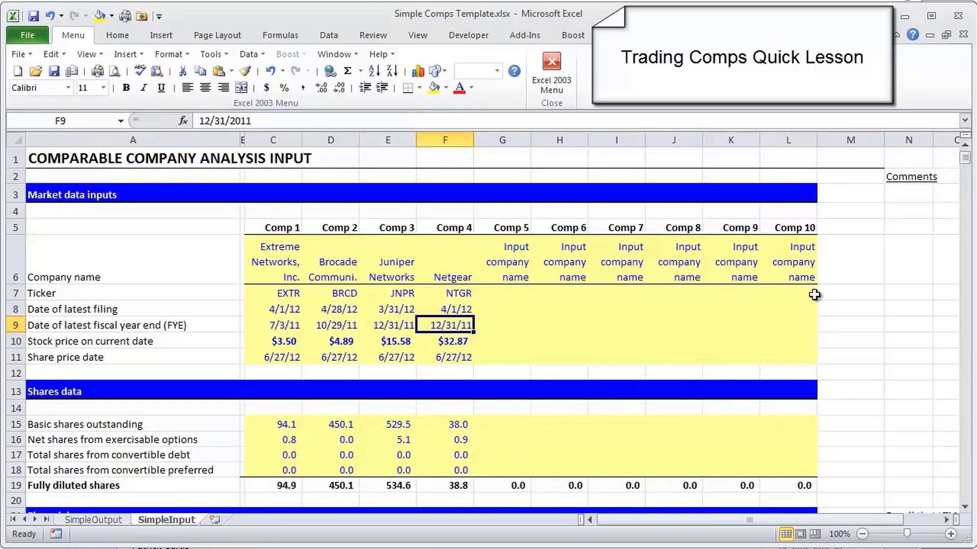
Step: Compare the comps' fiscal year ends (7/3/11, 10/29/11, 12/31/11, 12/31/11) and Netgear's stock price and price date
{"action": "key", "text": "Left"}
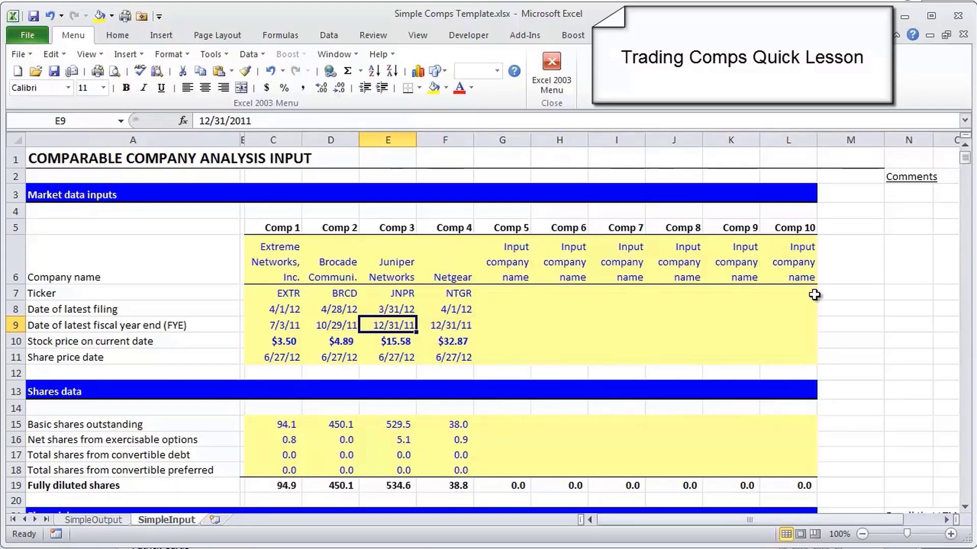
{"action": "key", "text": "Left"}
{"action": "key", "text": "shift+Left"}
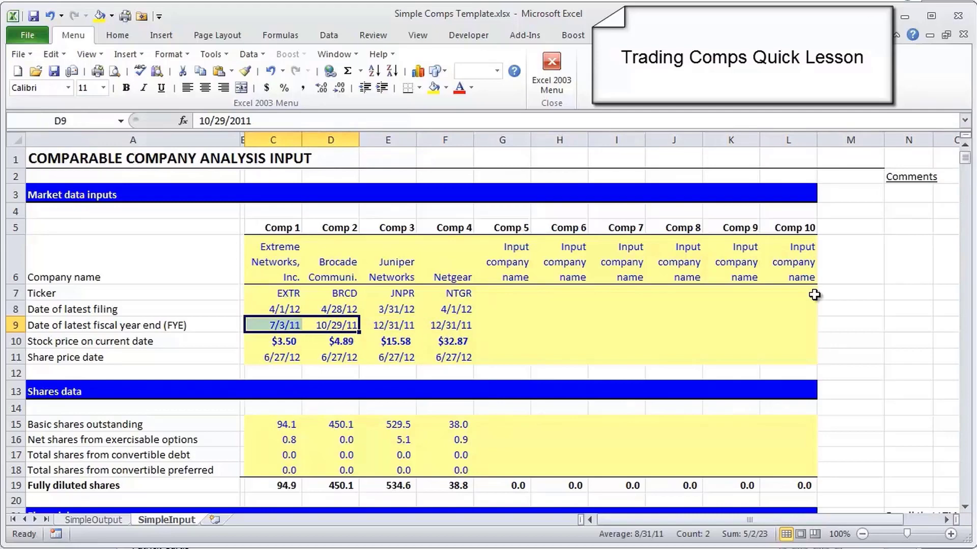
{"action": "key", "text": "Left"}
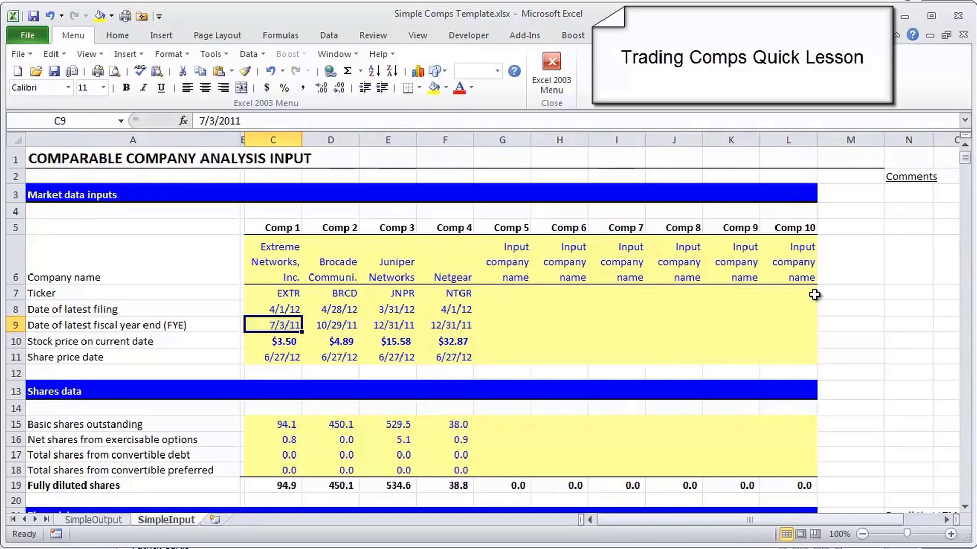
{"action": "key", "text": "Right"}
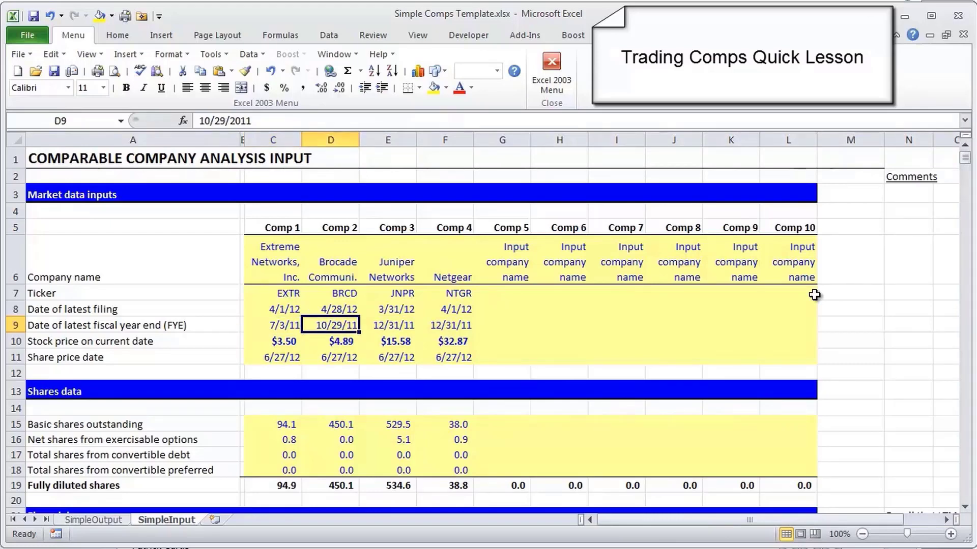
{"action": "key", "text": "Right"}
{"action": "key", "text": "Down"}
{"action": "key", "text": "Right"}
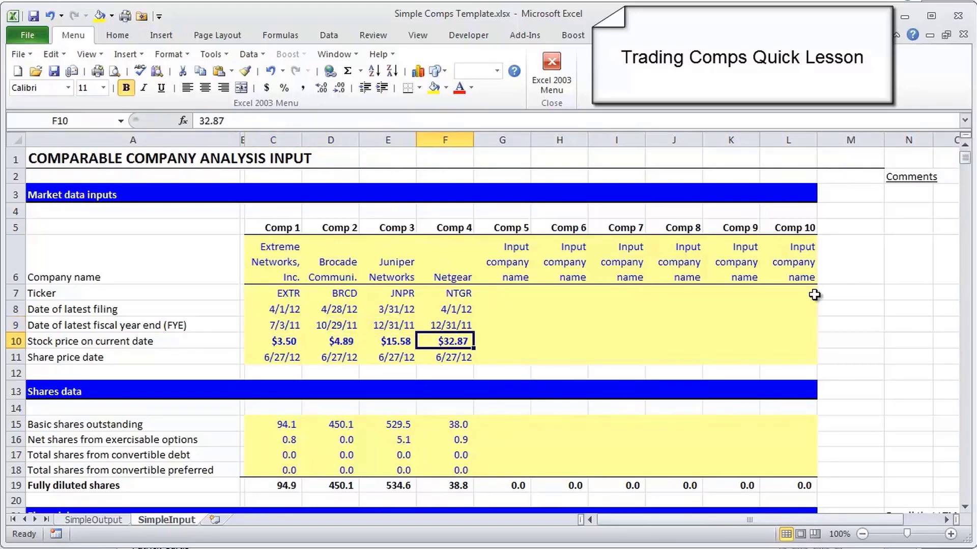
{"action": "key", "text": "Down"}
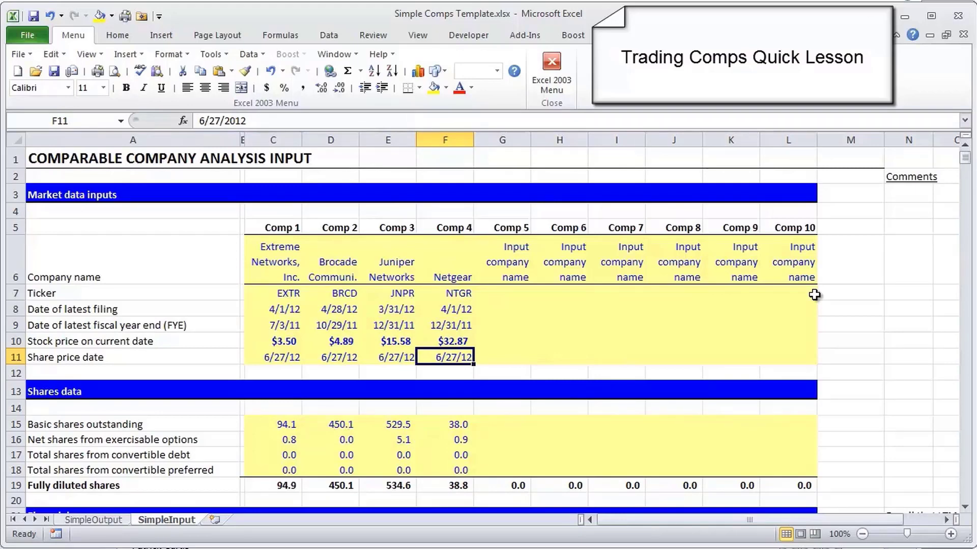
{"action": "key", "text": "Up"}
{"action": "key", "text": "Up"}
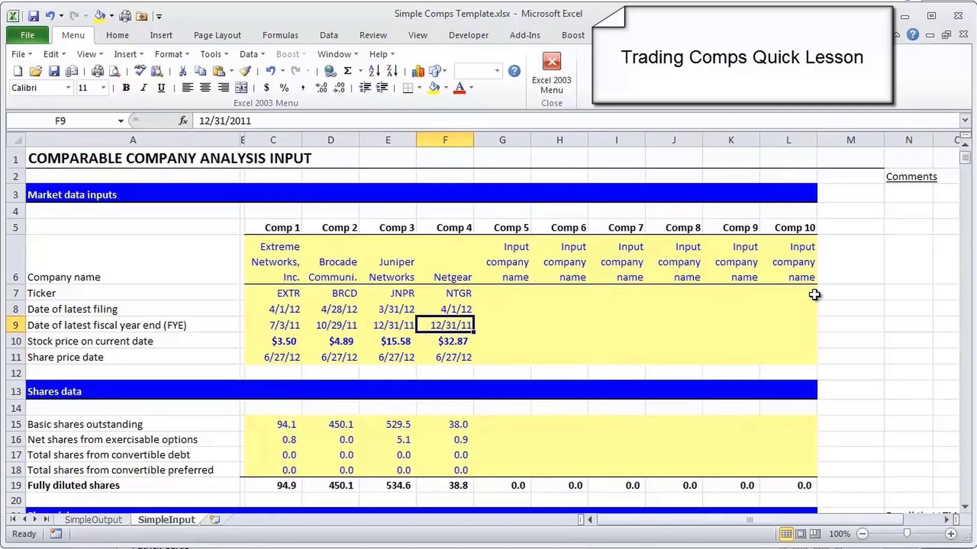
{"action": "key", "text": "Left"}
{"action": "key", "text": "Left"}
{"action": "key", "text": "Left"}
{"action": "key", "text": "shift+Right"}
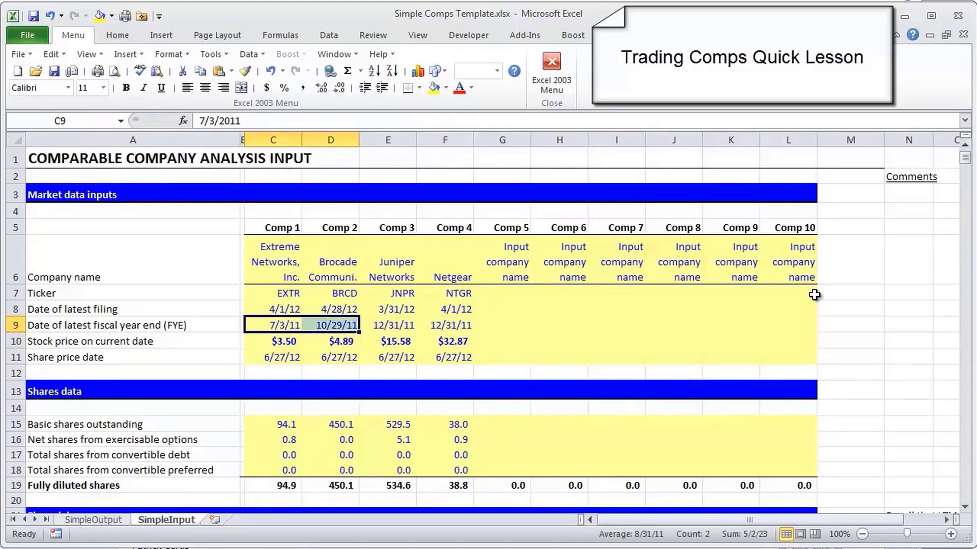
Step: On SimpleOutput, inspect the EXTR and NTGR Year 1 EV/Revenues formulas, then return to SimpleInput
{"action": "key", "text": "ctrl+Page_Up"}
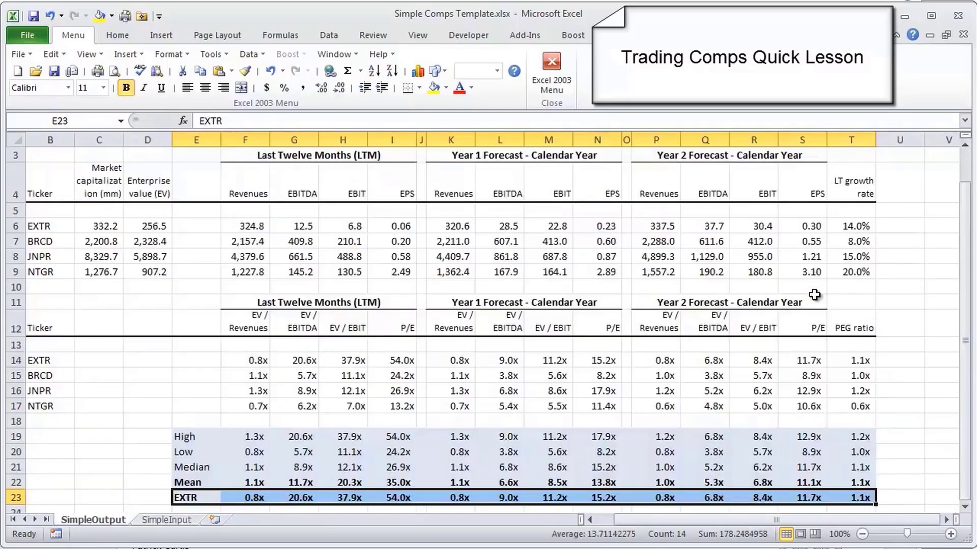
{"action": "left_click", "coordinate": [449, 362]}
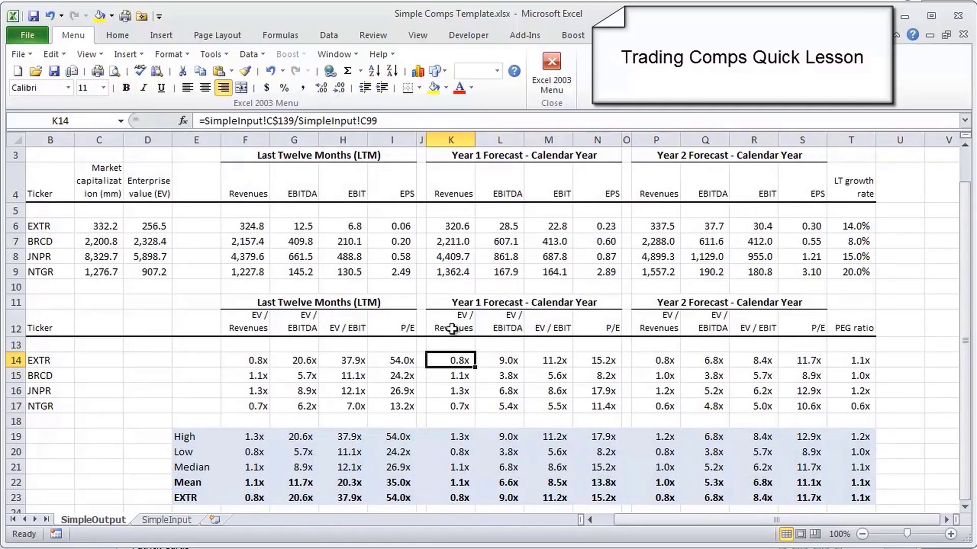
{"action": "left_click", "coordinate": [447, 404]}
{"action": "left_click", "coordinate": [447, 362]}
{"action": "left_click", "coordinate": [155, 521]}
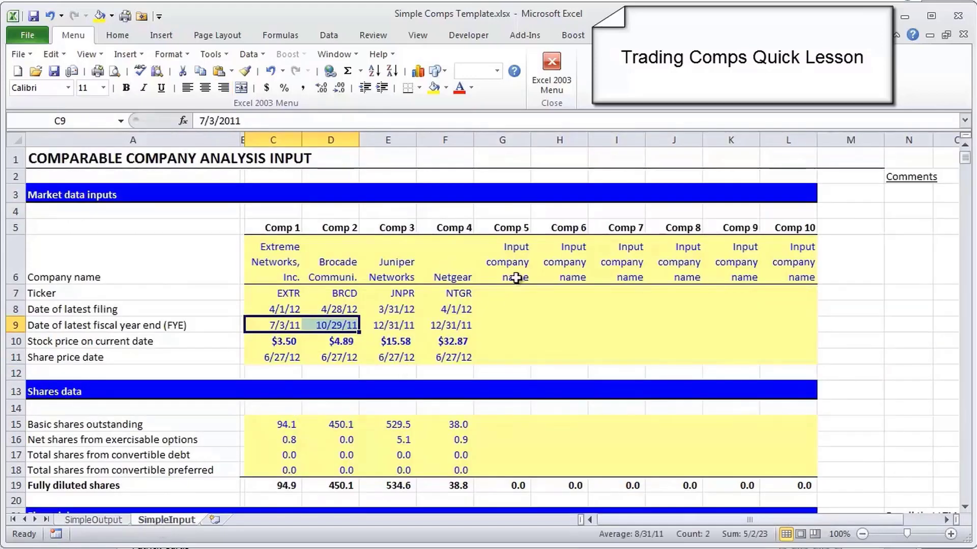
Step: Inspect Netgear's basic shares outstanding, fully diluted total and latest filing date, comparing basic shares across comps
{"action": "left_click", "coordinate": [447, 308]}
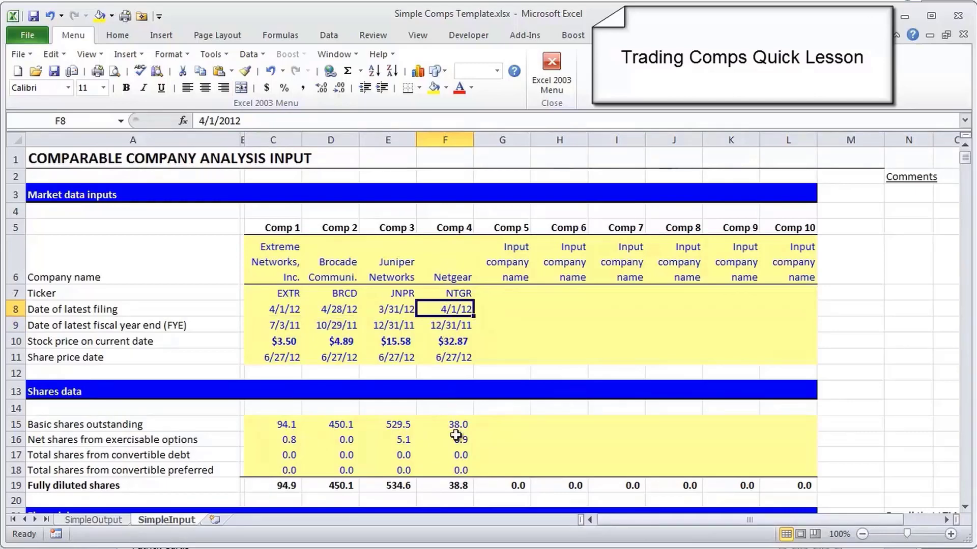
{"action": "scroll", "coordinate": [448, 440], "scroll_direction": "down", "scroll_amount": 1}
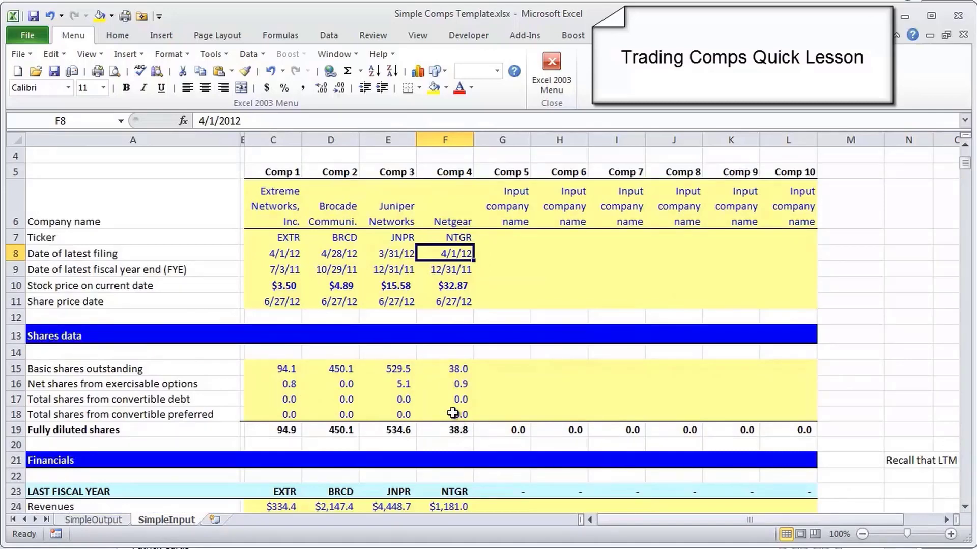
{"action": "left_click", "coordinate": [432, 371]}
{"action": "left_click_drag", "start_coordinate": [433, 377], "coordinate": [435, 430]}
{"action": "left_click", "coordinate": [436, 429]}
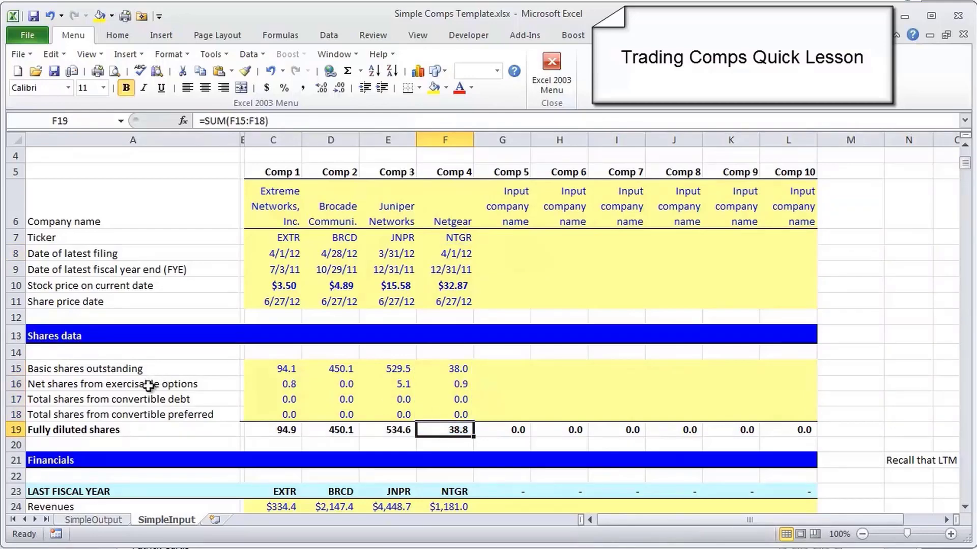
{"action": "left_click_drag", "start_coordinate": [277, 371], "coordinate": [436, 367]}
{"action": "left_click", "coordinate": [440, 366]}
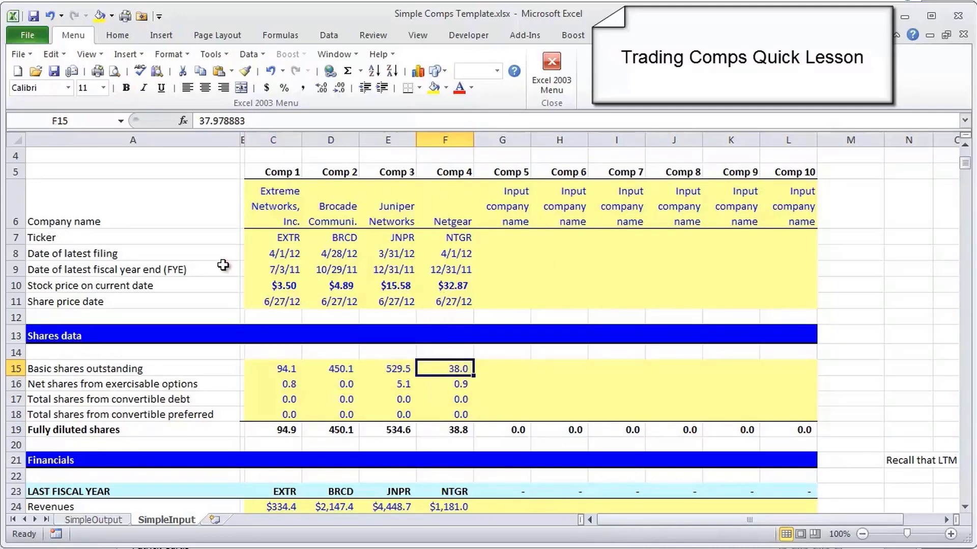
{"action": "left_click", "coordinate": [461, 253]}
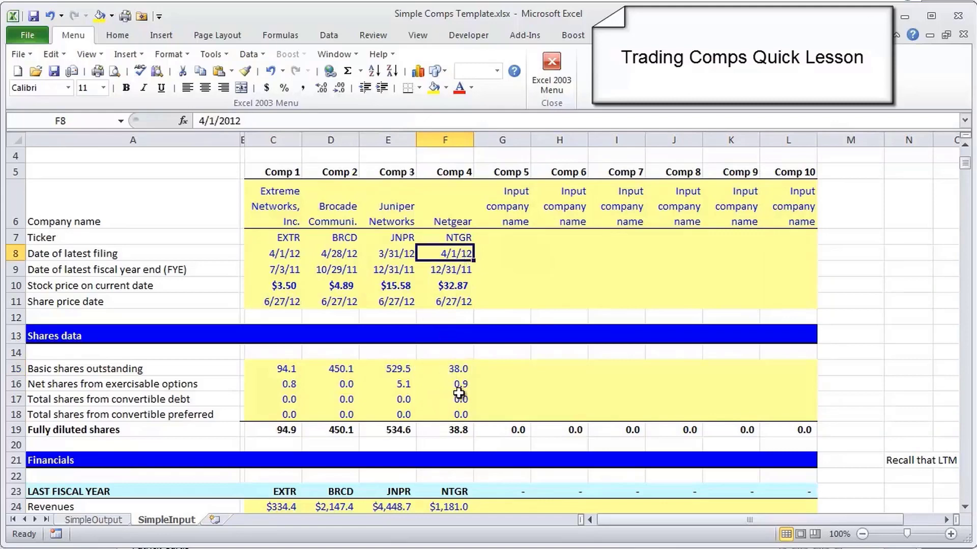
{"action": "left_click", "coordinate": [463, 369]}
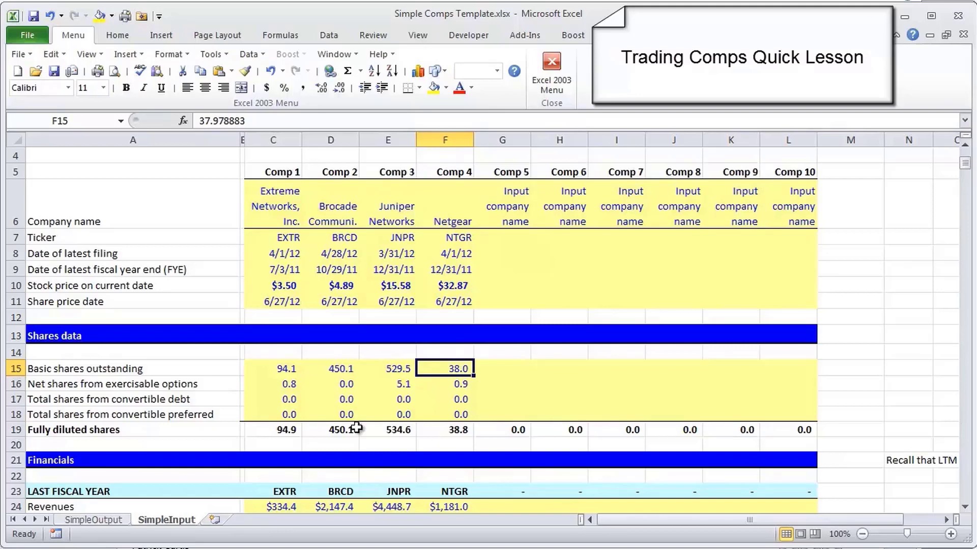
Step: Check Netgear's exercisable options, convertible debt and preferred shares feeding the fully diluted shares formula
{"action": "left_click", "coordinate": [460, 388]}
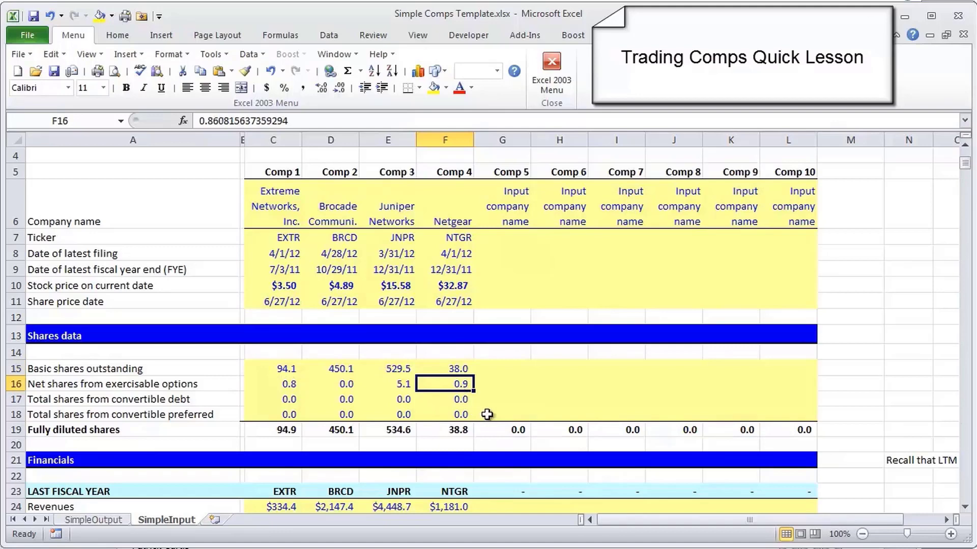
{"action": "left_click_drag", "start_coordinate": [453, 400], "coordinate": [452, 409]}
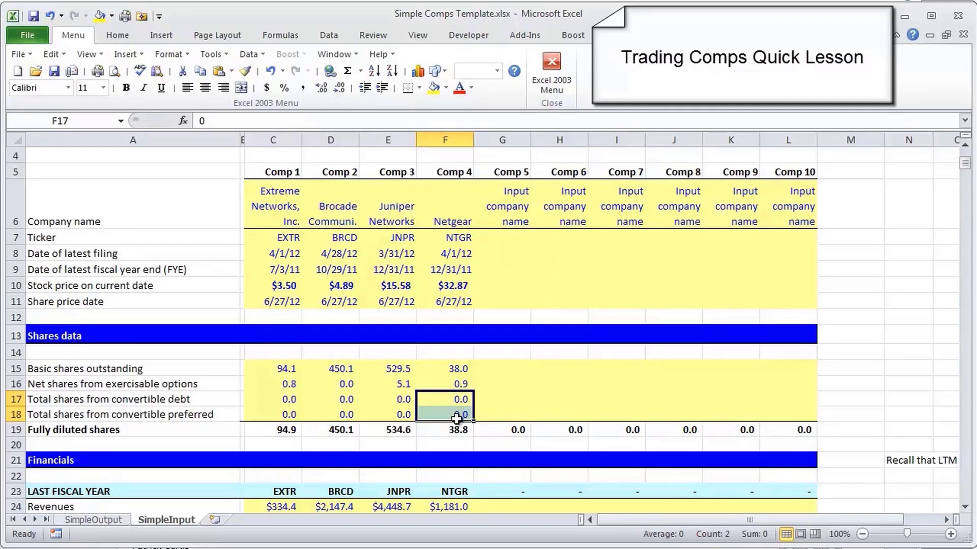
{"action": "left_click", "coordinate": [452, 430]}
{"action": "left_click_drag", "start_coordinate": [438, 368], "coordinate": [438, 427]}
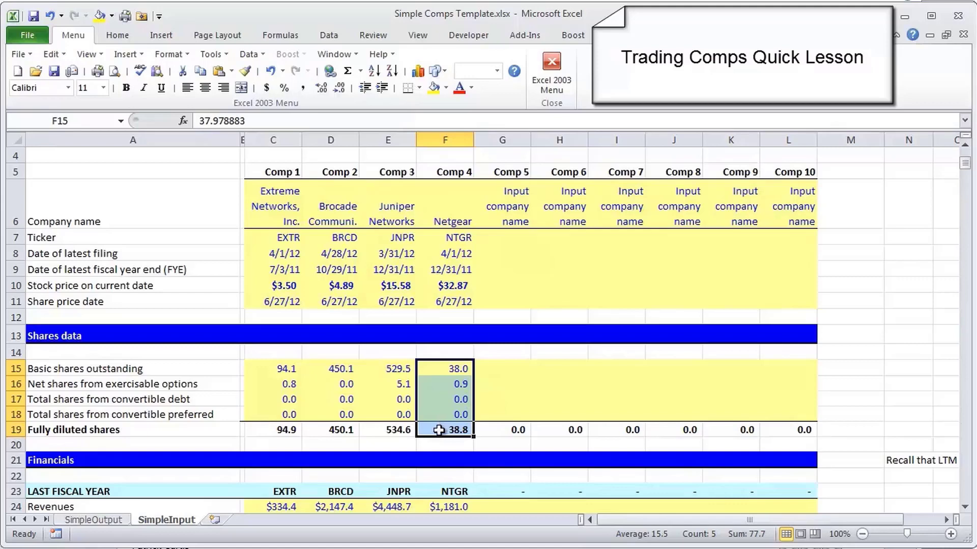
{"action": "left_click", "coordinate": [444, 429]}
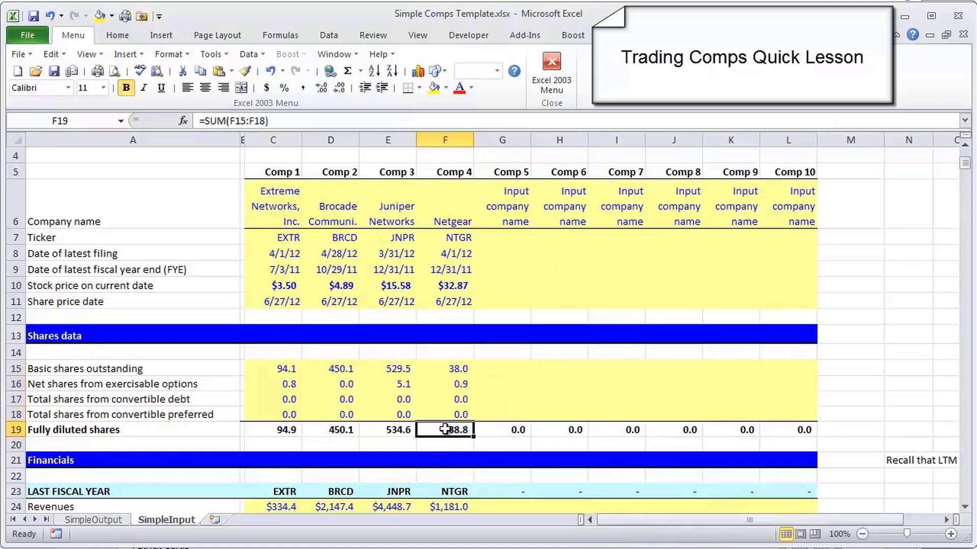
Step: Bring the last-fiscal-year Financials section into view and select the Less: SG&A figures
{"action": "scroll", "coordinate": [444, 429], "scroll_direction": "down", "scroll_amount": 1}
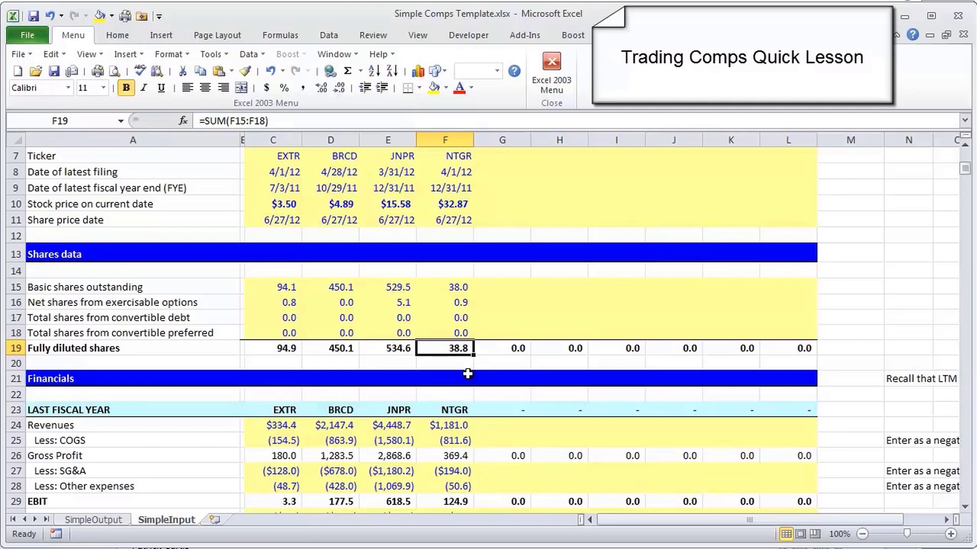
{"action": "scroll", "coordinate": [436, 353], "scroll_direction": "down", "scroll_amount": 1}
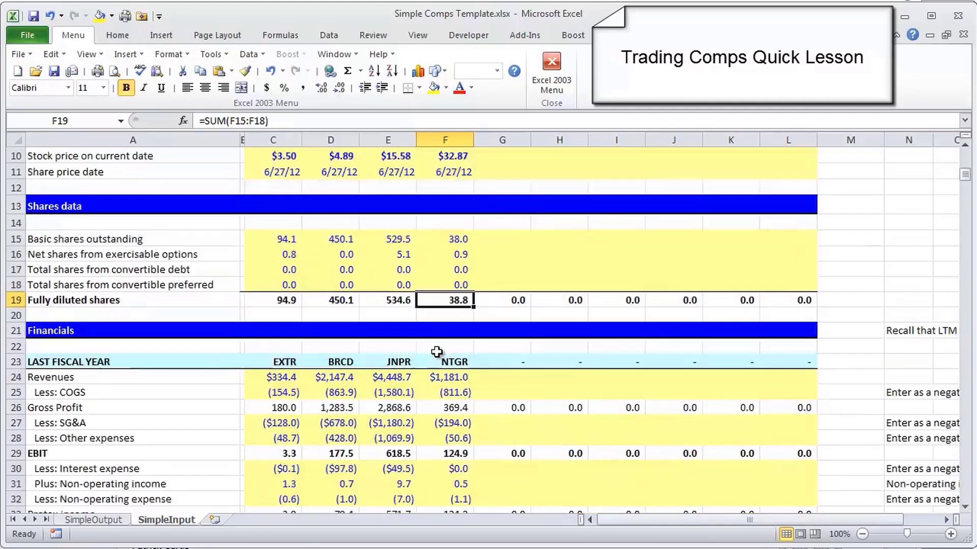
{"action": "scroll", "coordinate": [437, 353], "scroll_direction": "down", "scroll_amount": 2}
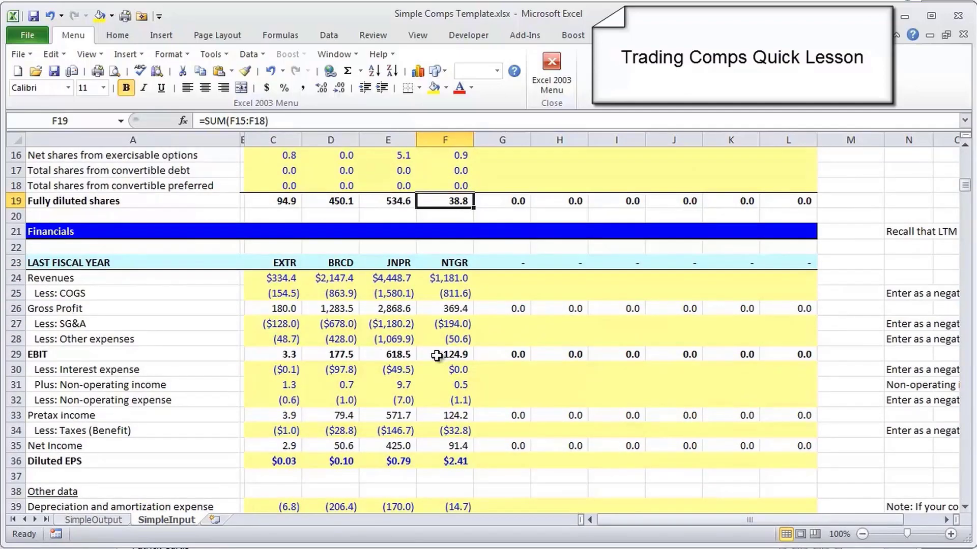
{"action": "scroll", "coordinate": [436, 355], "scroll_direction": "down", "scroll_amount": 1}
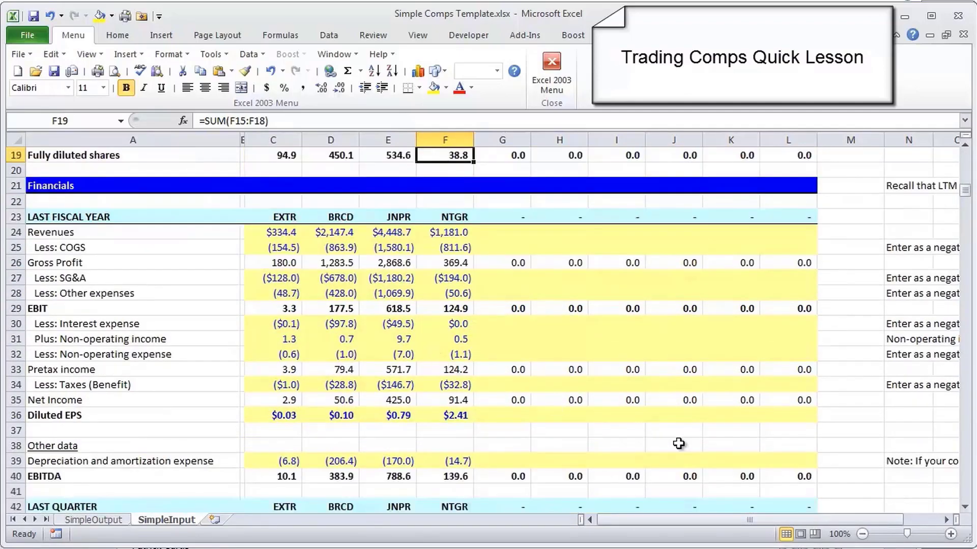
{"action": "scroll", "coordinate": [336, 237], "scroll_direction": "up", "scroll_amount": 1, "text": "ctrl"}
{"action": "left_click_drag", "start_coordinate": [330, 295], "coordinate": [514, 300]}
{"action": "left_click", "coordinate": [109, 301]}
{"action": "left_click", "coordinate": [126, 279]}
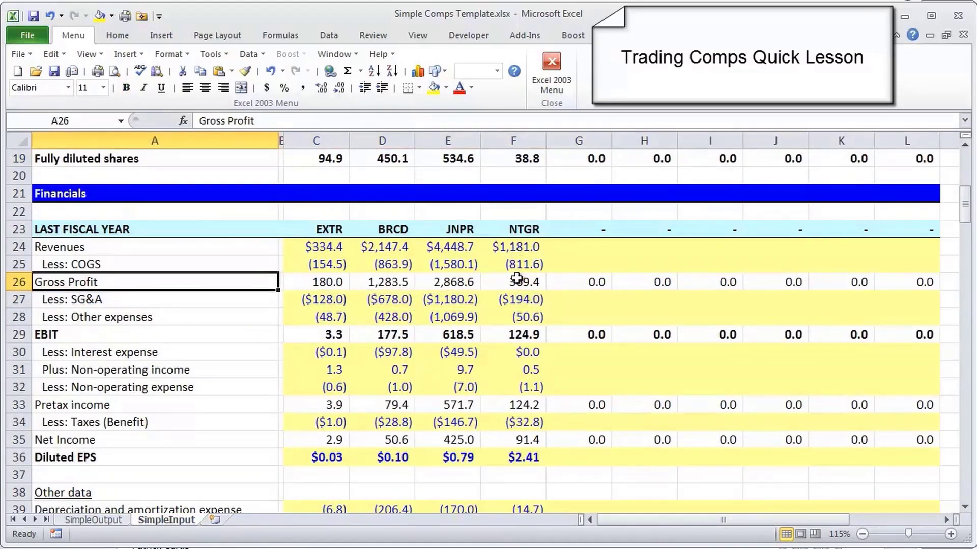
{"action": "left_click", "coordinate": [507, 249]}
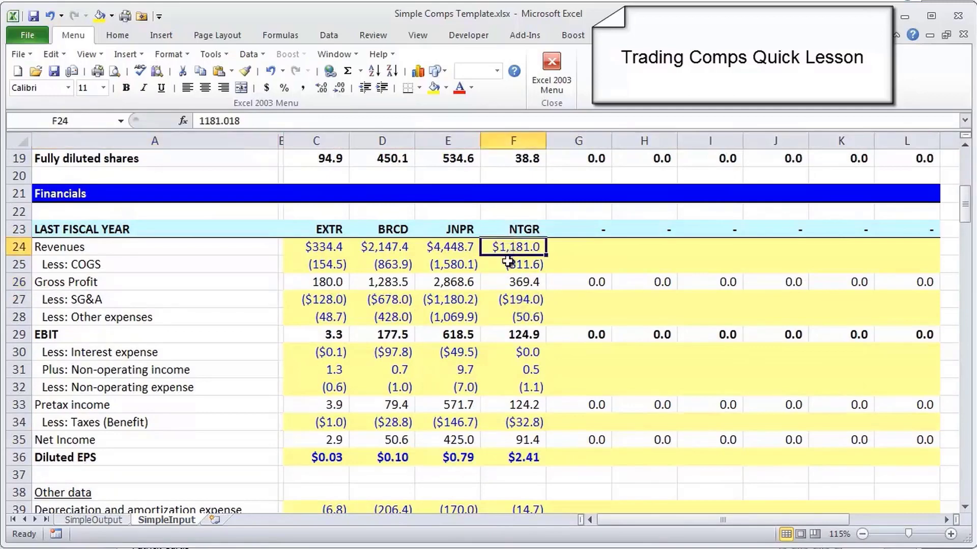
{"action": "left_click", "coordinate": [505, 457]}
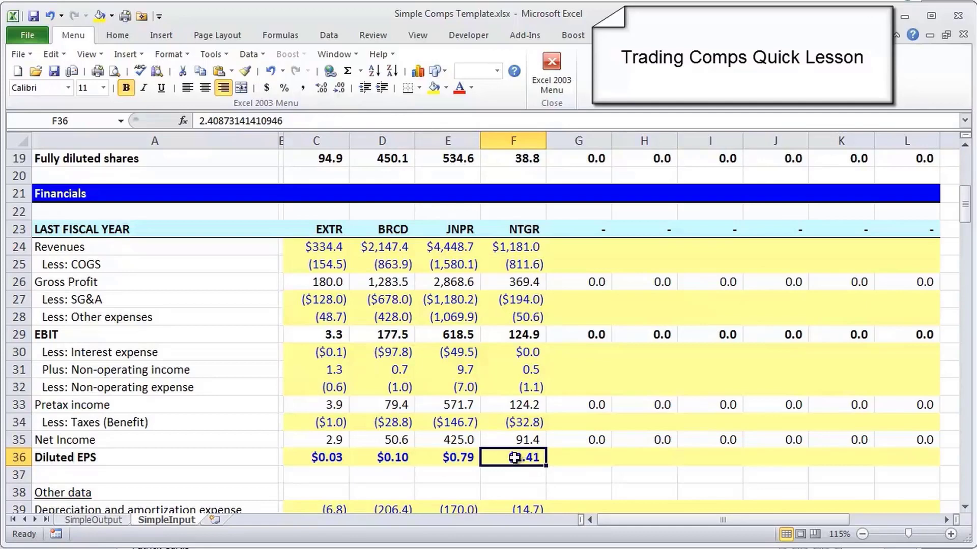
{"action": "scroll", "coordinate": [514, 458], "scroll_direction": "down", "scroll_amount": 1}
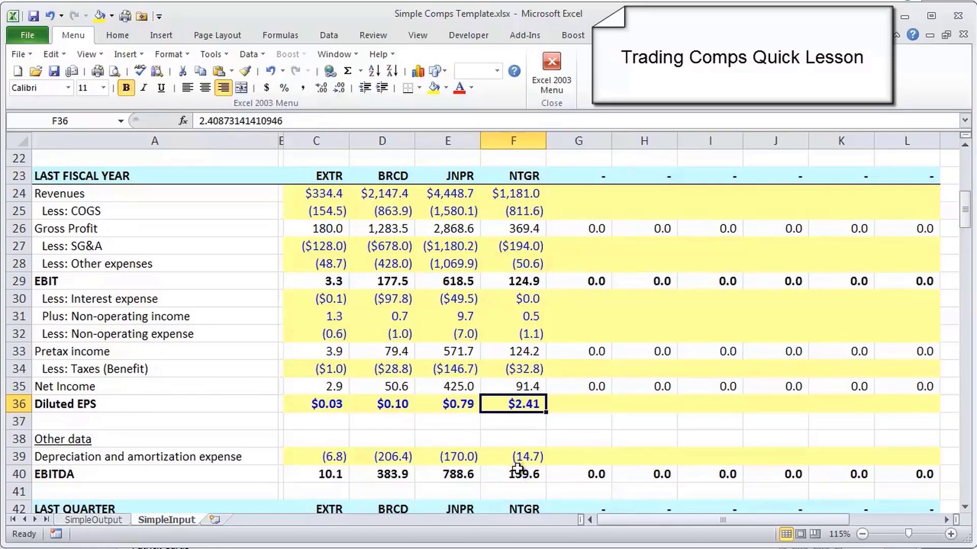
{"action": "left_click", "coordinate": [526, 473]}
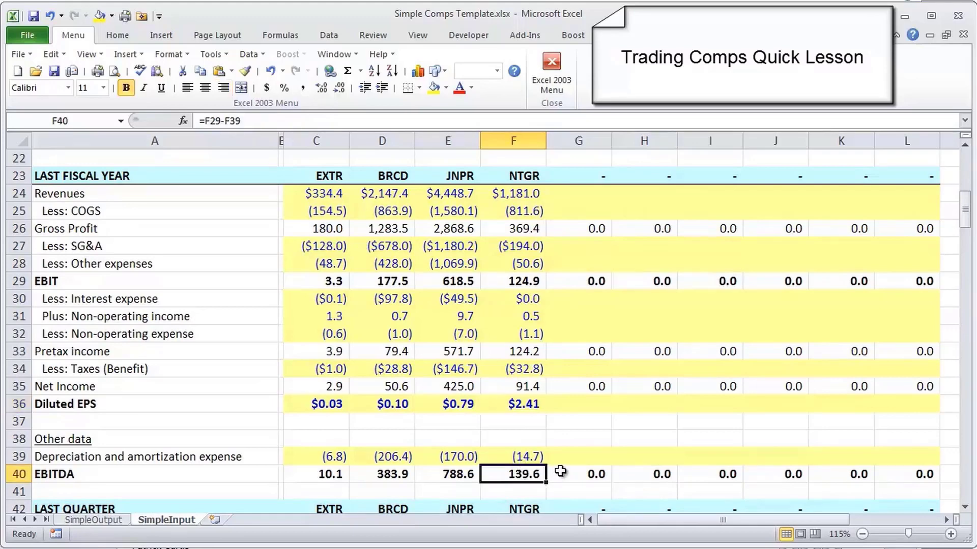
{"action": "key", "text": "F2"}
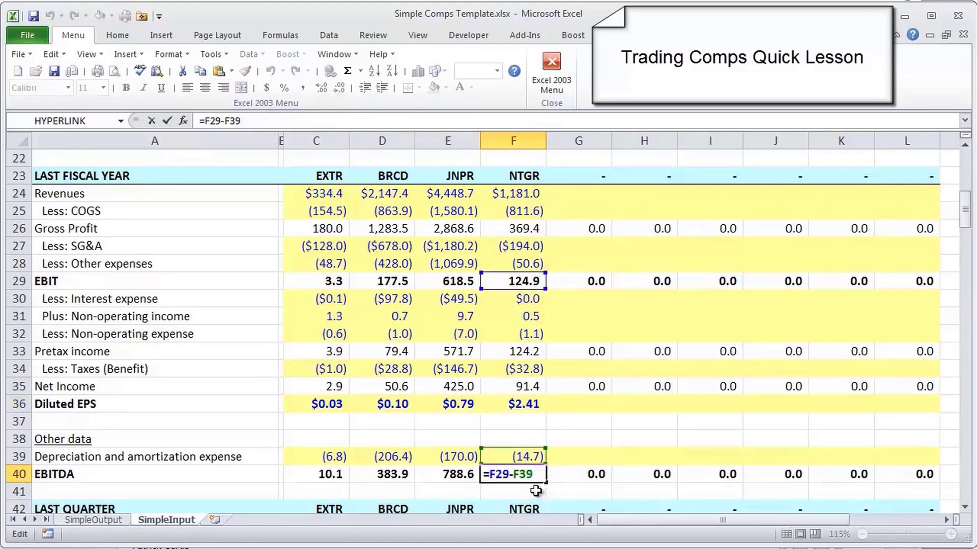
{"action": "key", "text": "Escape"}
{"action": "left_click_drag", "start_coordinate": [498, 178], "coordinate": [505, 471]}
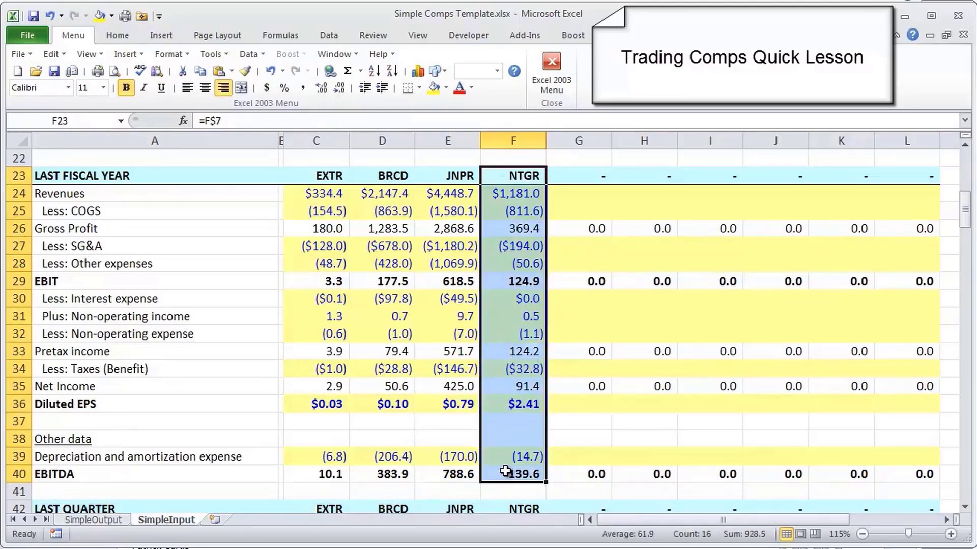
{"action": "left_click", "coordinate": [505, 211]}
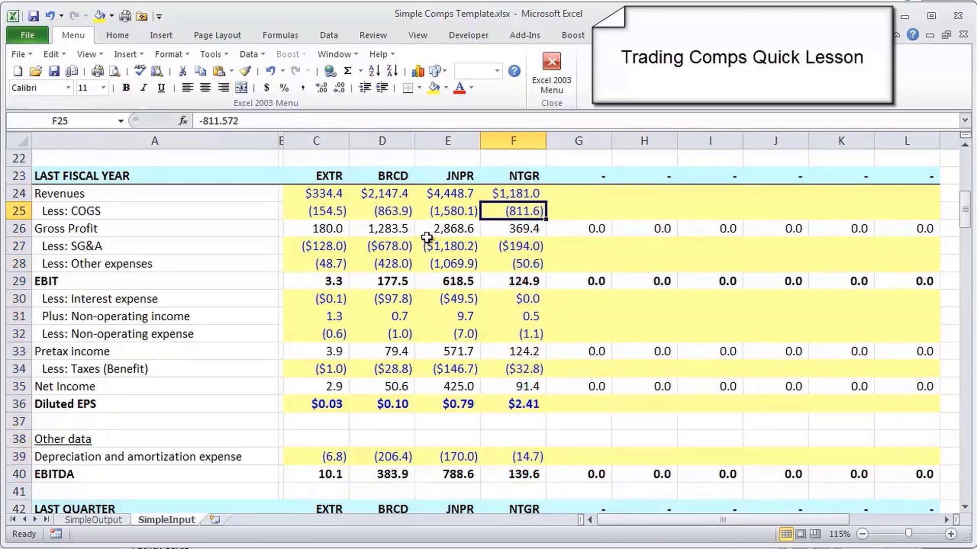
{"action": "left_click", "coordinate": [518, 195]}
{"action": "left_click", "coordinate": [519, 214]}
{"action": "left_click", "coordinate": [522, 195]}
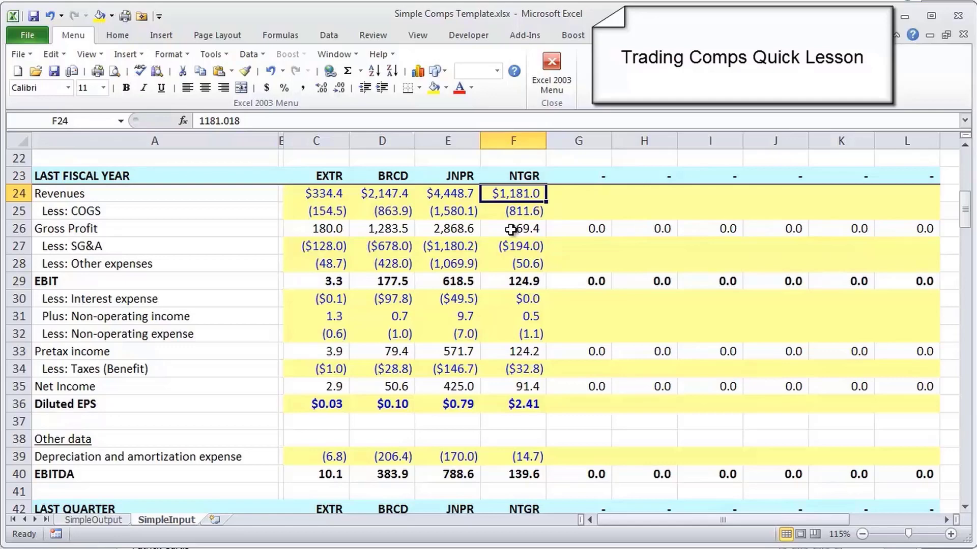
{"action": "left_click", "coordinate": [502, 287]}
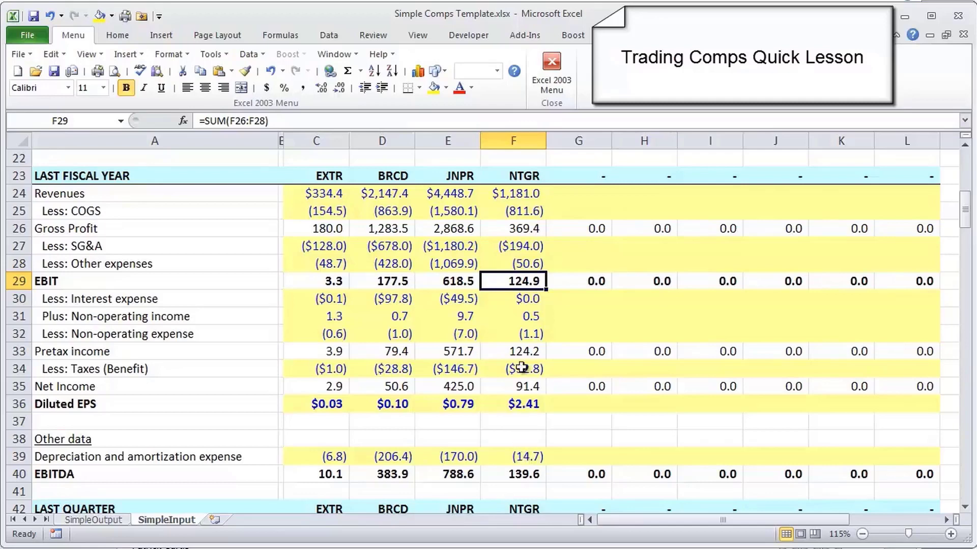
{"action": "left_click_drag", "start_coordinate": [519, 196], "coordinate": [516, 399]}
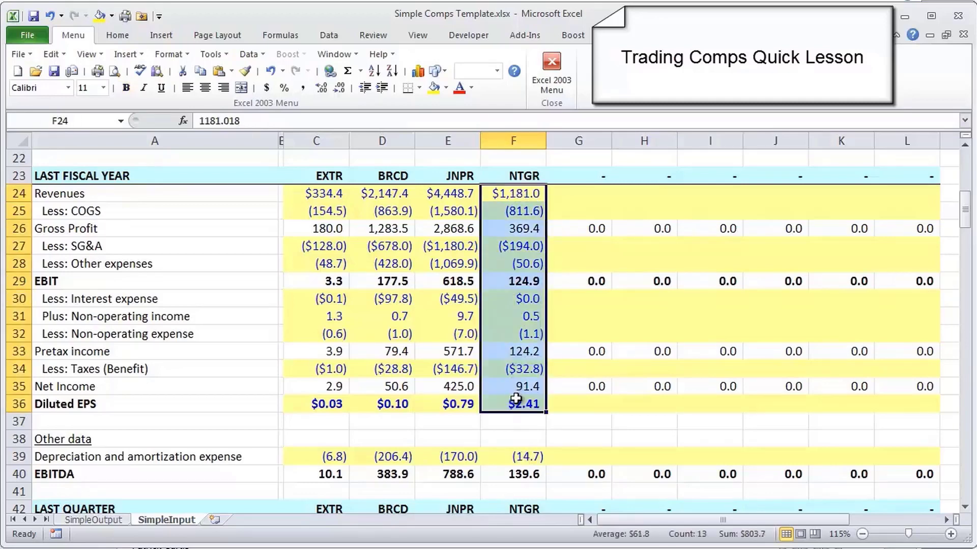
{"action": "left_click", "coordinate": [511, 229]}
{"action": "left_click", "coordinate": [512, 280]}
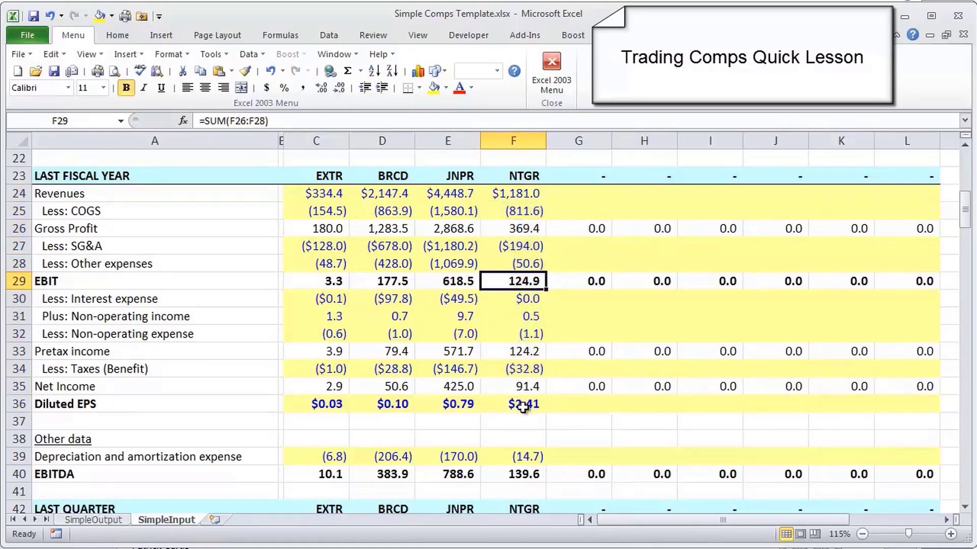
{"action": "scroll", "coordinate": [524, 405], "scroll_direction": "down", "scroll_amount": 1}
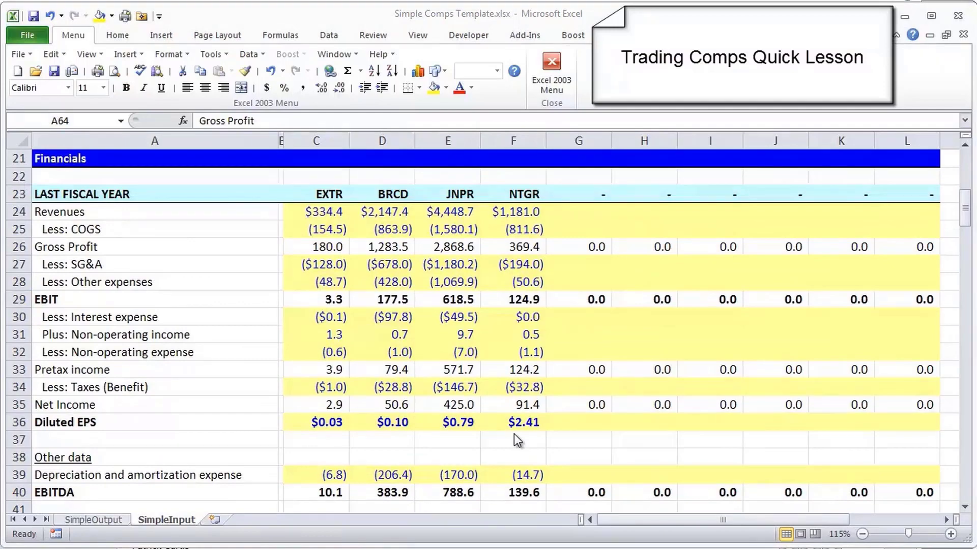
{"action": "left_click", "coordinate": [518, 422]}
{"action": "scroll", "coordinate": [518, 421], "scroll_direction": "down", "scroll_amount": 1}
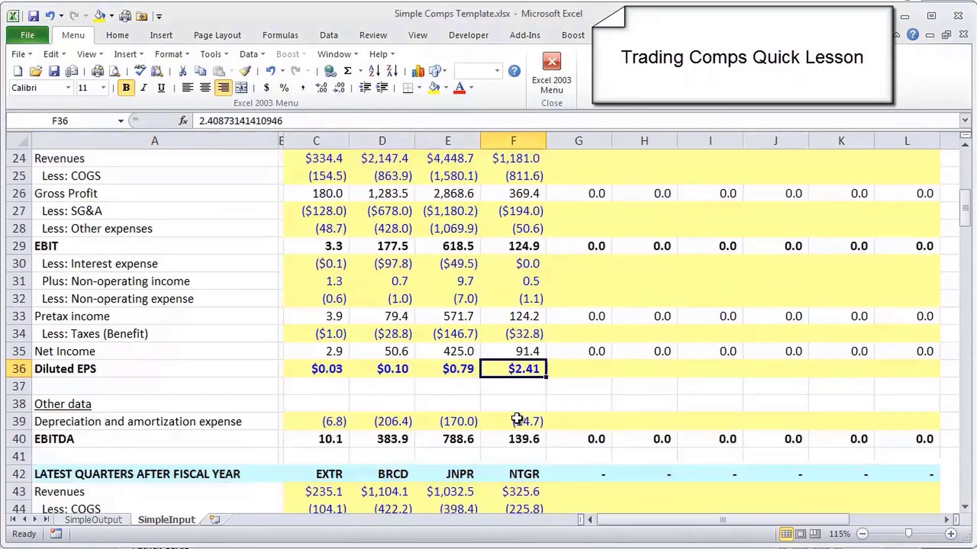
{"action": "scroll", "coordinate": [517, 419], "scroll_direction": "down", "scroll_amount": 1}
{"action": "scroll", "coordinate": [517, 420], "scroll_direction": "down", "scroll_amount": 1}
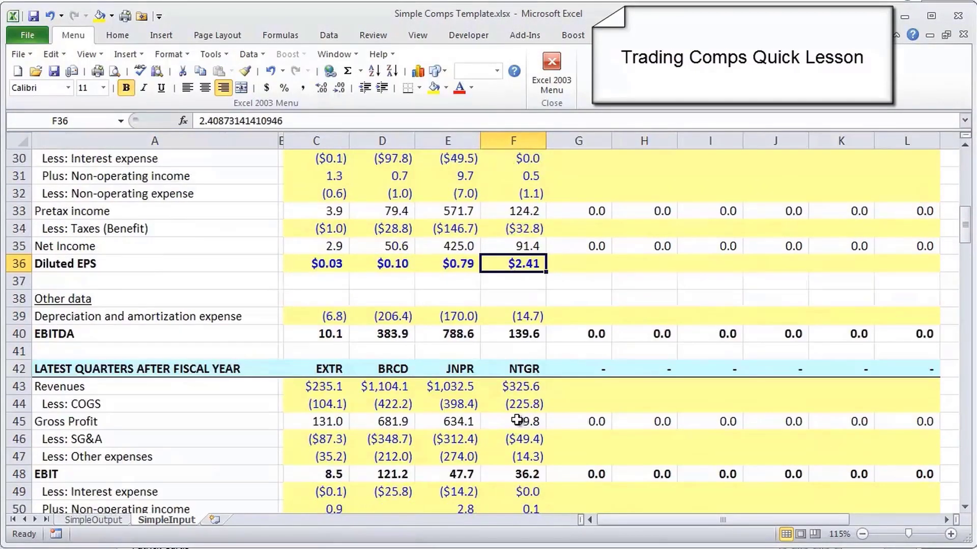
{"action": "scroll", "coordinate": [517, 420], "scroll_direction": "down", "scroll_amount": 1}
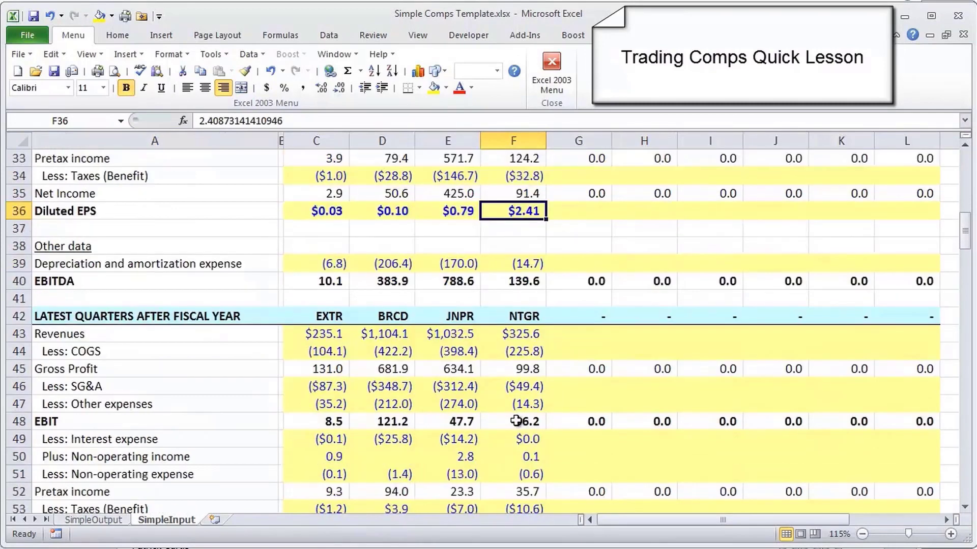
{"action": "left_click", "coordinate": [517, 335]}
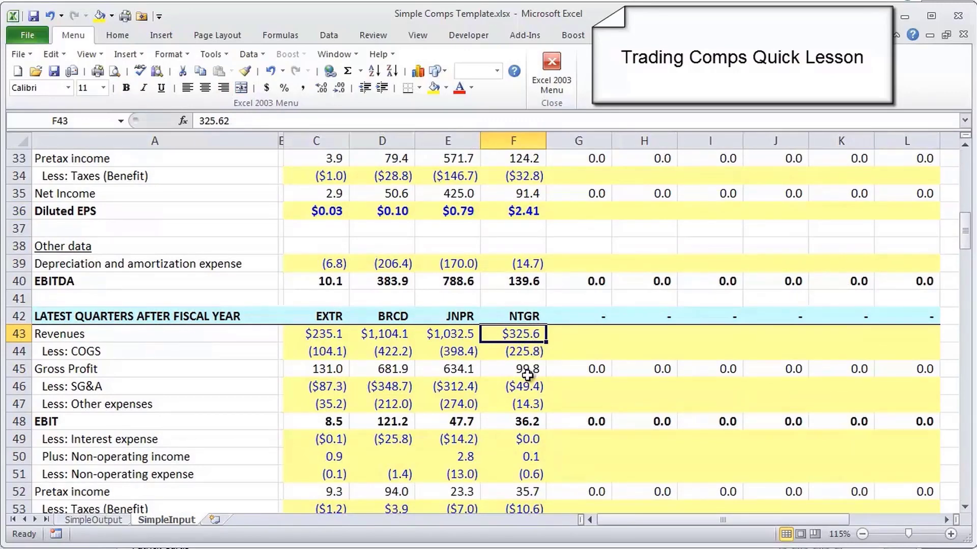
{"action": "scroll", "coordinate": [529, 376], "scroll_direction": "down", "scroll_amount": 1}
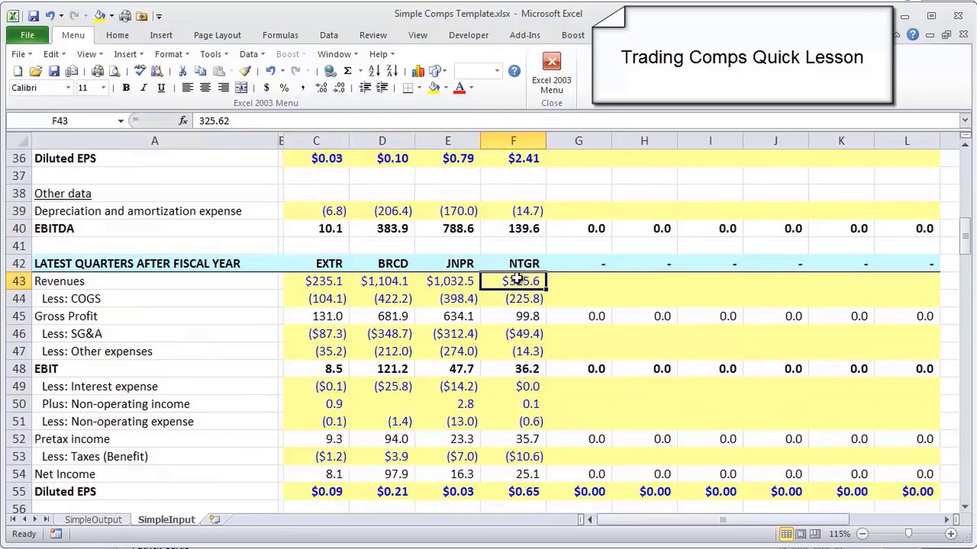
{"action": "scroll", "coordinate": [517, 279], "scroll_direction": "down", "scroll_amount": 5}
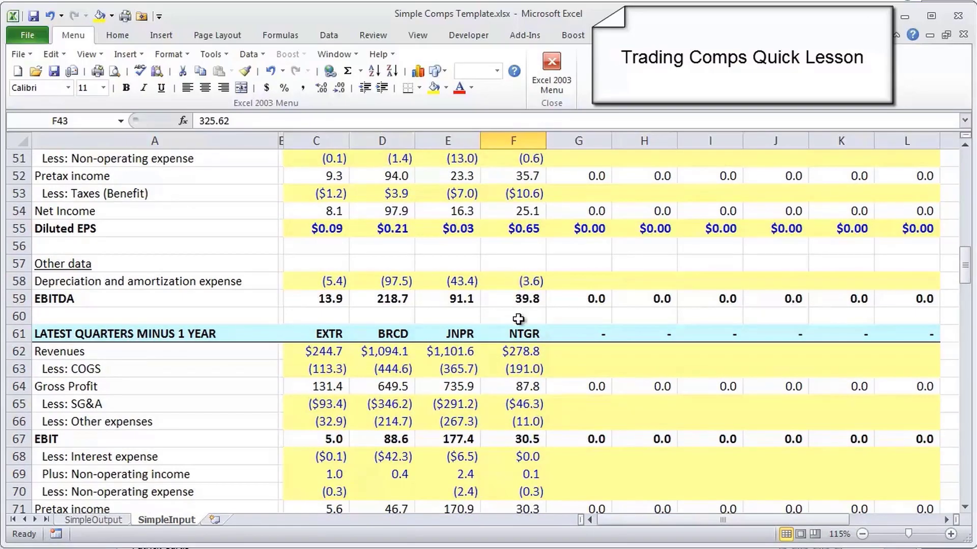
{"action": "left_click", "coordinate": [519, 351]}
{"action": "scroll", "coordinate": [522, 352], "scroll_direction": "up", "scroll_amount": 7}
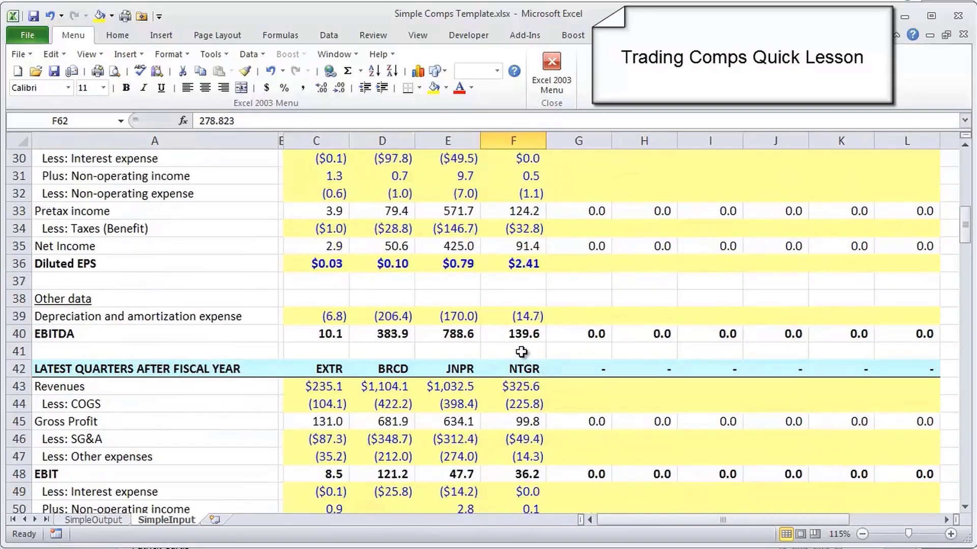
{"action": "scroll", "coordinate": [521, 352], "scroll_direction": "up", "scroll_amount": 10}
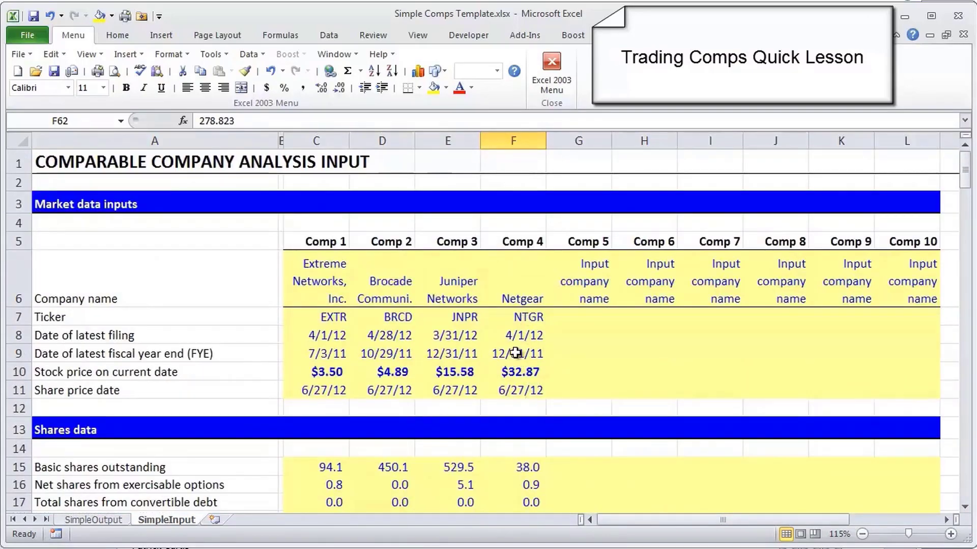
{"action": "left_click", "coordinate": [518, 336]}
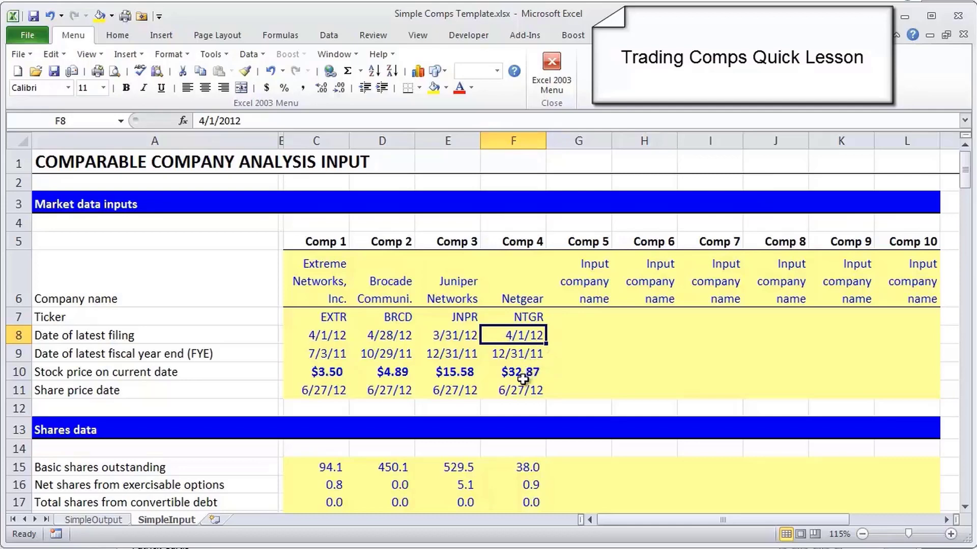
{"action": "left_click", "coordinate": [505, 355]}
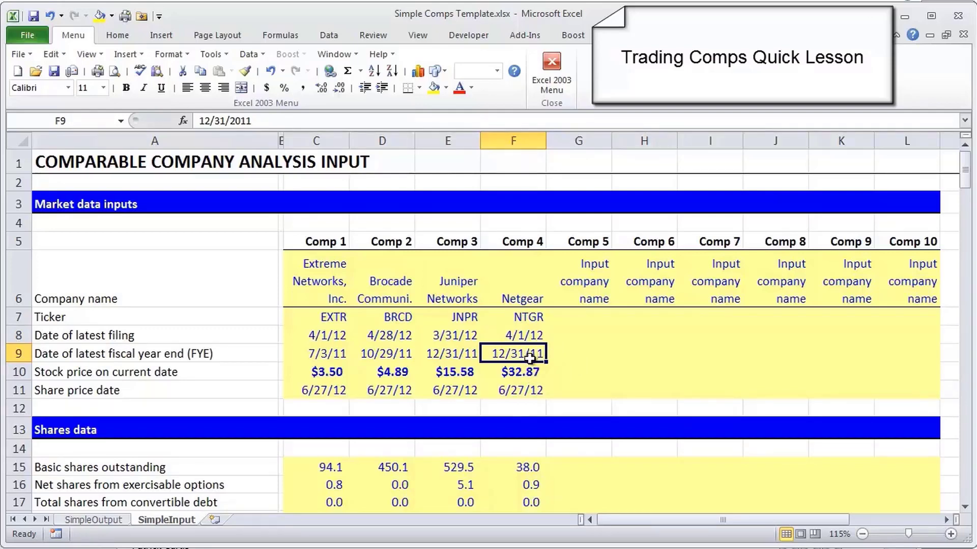
{"action": "scroll", "coordinate": [529, 358], "scroll_direction": "down", "scroll_amount": 10}
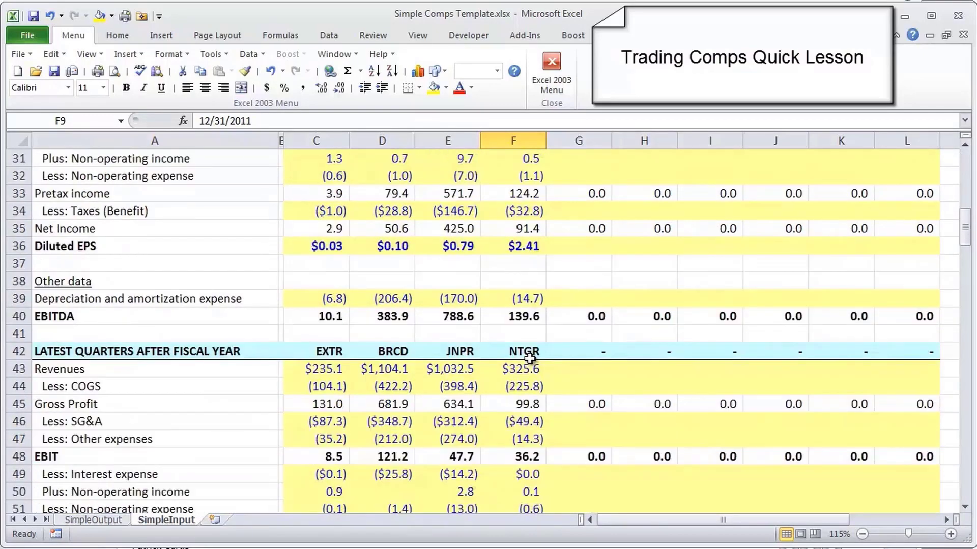
{"action": "scroll", "coordinate": [529, 359], "scroll_direction": "down", "scroll_amount": 1}
{"action": "scroll", "coordinate": [529, 363], "scroll_direction": "down", "scroll_amount": 1}
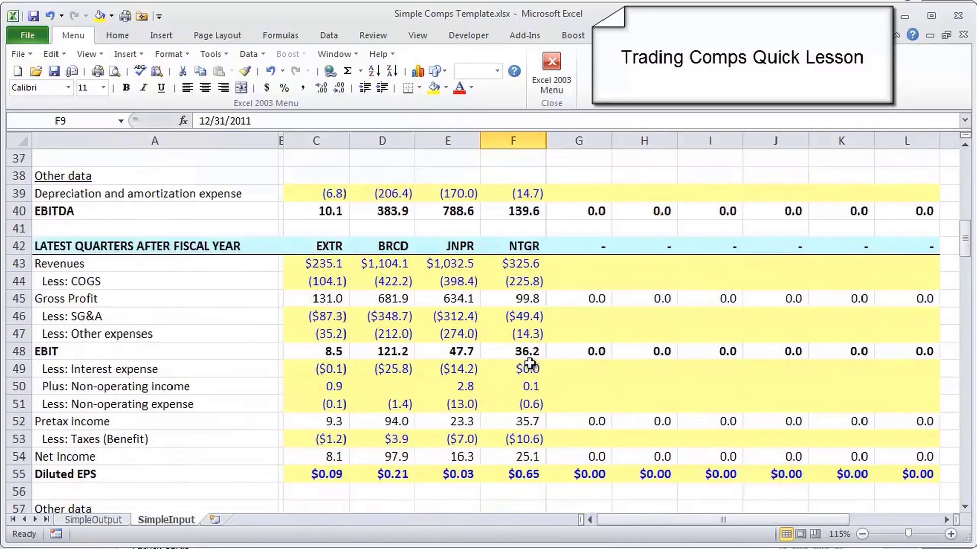
{"action": "left_click", "coordinate": [523, 263]}
{"action": "left_click_drag", "start_coordinate": [523, 262], "coordinate": [519, 360]}
{"action": "scroll", "coordinate": [524, 442], "scroll_direction": "down", "scroll_amount": 2}
{"action": "scroll", "coordinate": [519, 360], "scroll_direction": "up", "scroll_amount": 2}
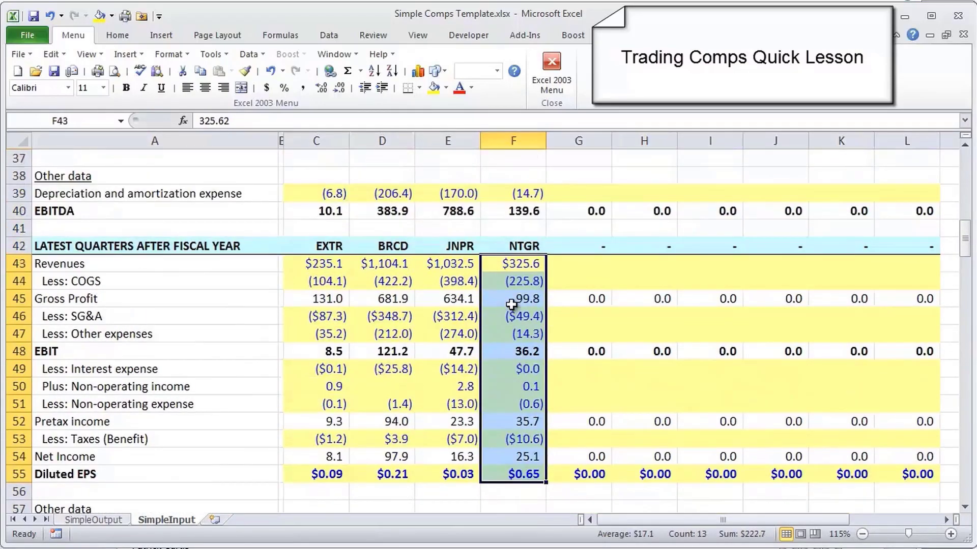
{"action": "scroll", "coordinate": [511, 304], "scroll_direction": "down", "scroll_amount": 1}
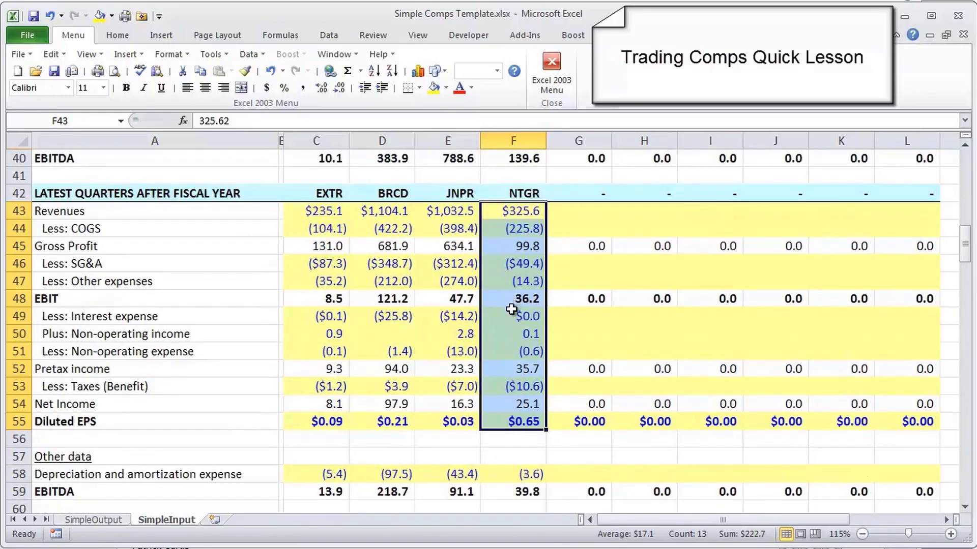
{"action": "scroll", "coordinate": [511, 313], "scroll_direction": "up", "scroll_amount": 7}
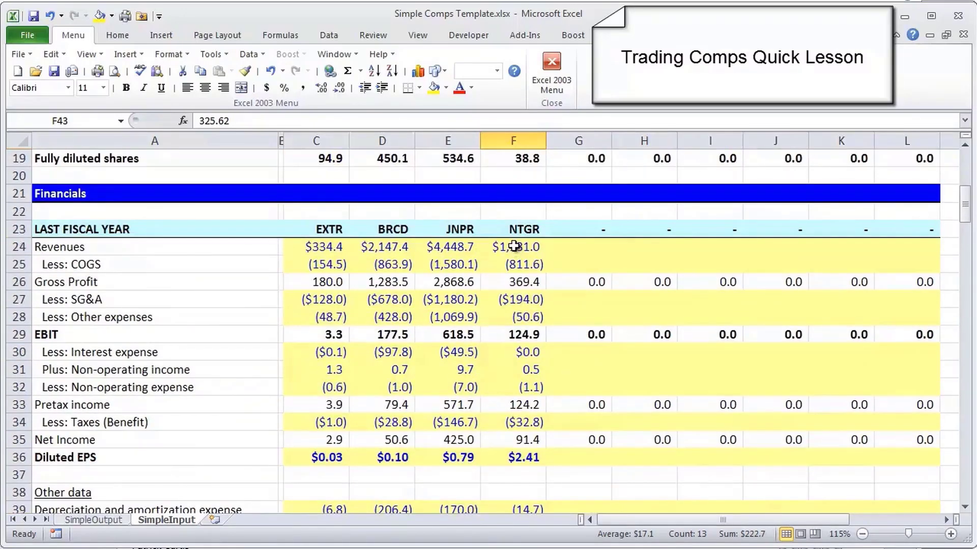
{"action": "left_click", "coordinate": [513, 247]}
{"action": "scroll", "coordinate": [514, 270], "scroll_direction": "down", "scroll_amount": 3}
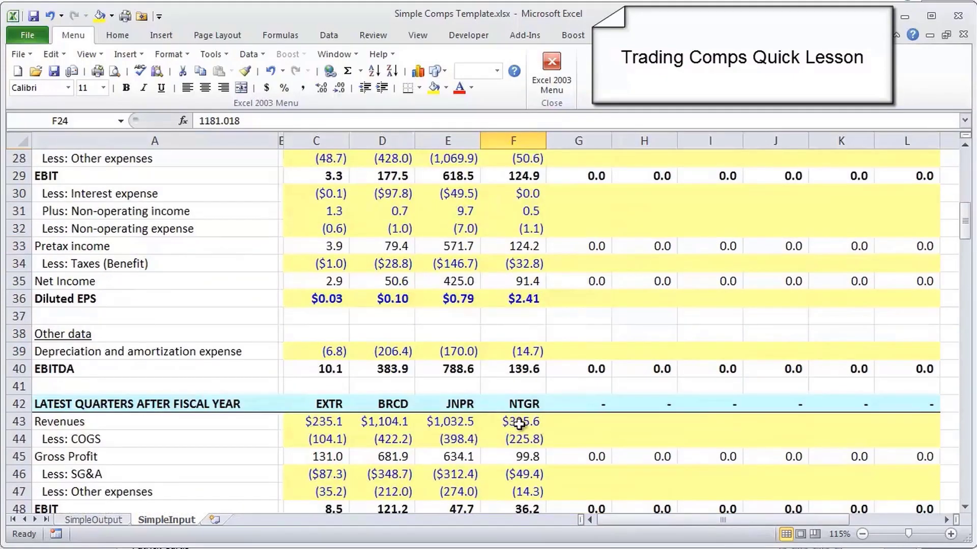
{"action": "scroll", "coordinate": [526, 423], "scroll_direction": "down", "scroll_amount": 6}
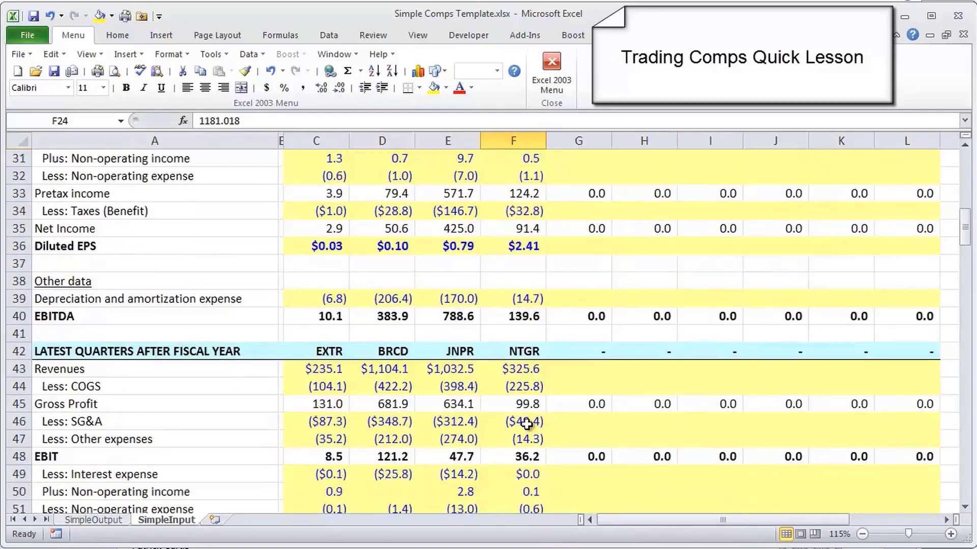
{"action": "scroll", "coordinate": [526, 423], "scroll_direction": "down", "scroll_amount": 4}
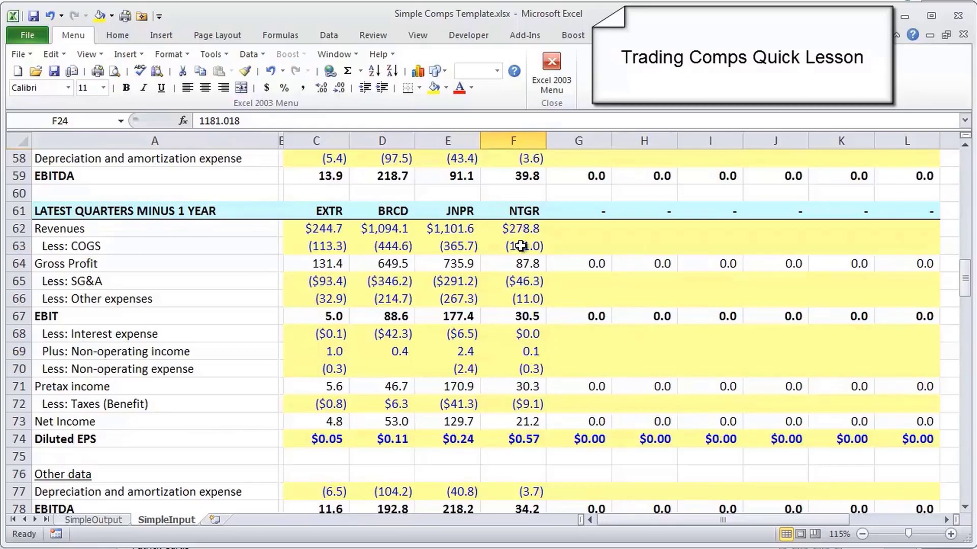
Step: Review Netgear's LTM revenue formula in F83, =F24+F43-F62 giving $1,227.8, tracing its source cells
{"action": "scroll", "coordinate": [520, 246], "scroll_direction": "down", "scroll_amount": 2}
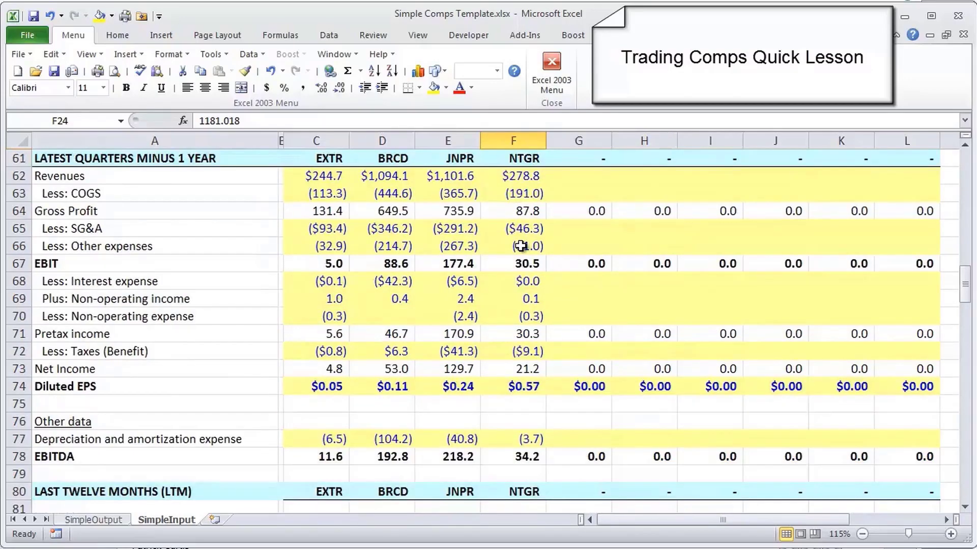
{"action": "scroll", "coordinate": [521, 246], "scroll_direction": "down", "scroll_amount": 1}
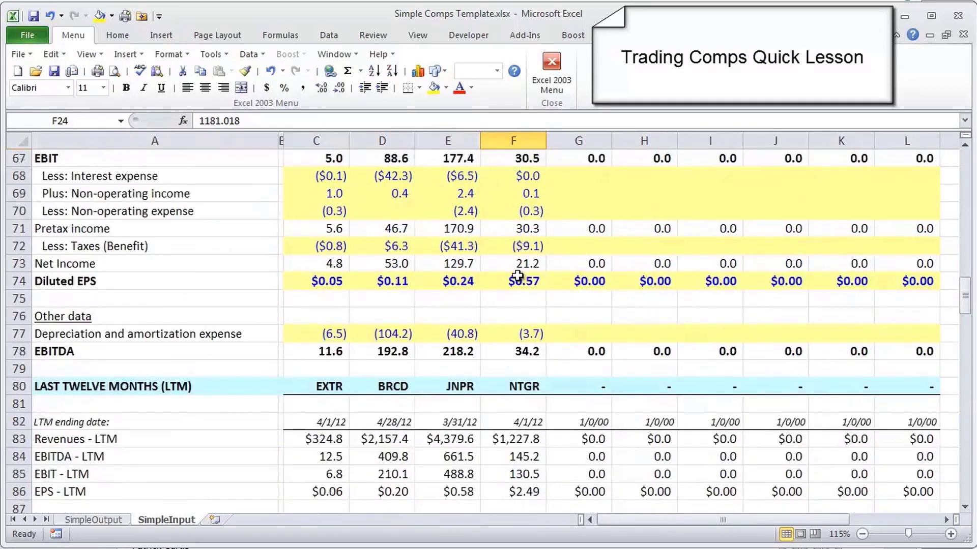
{"action": "left_click", "coordinate": [517, 440]}
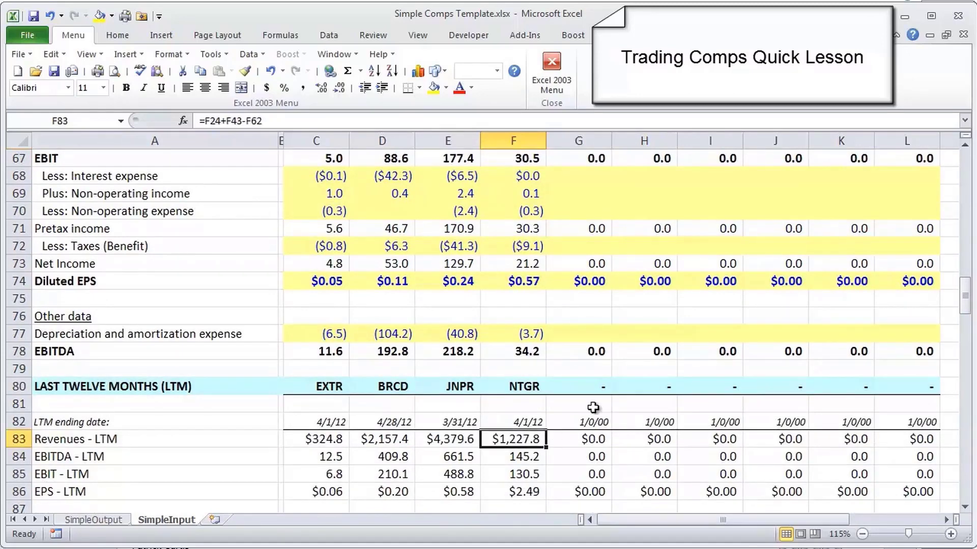
{"action": "key", "text": "F2"}
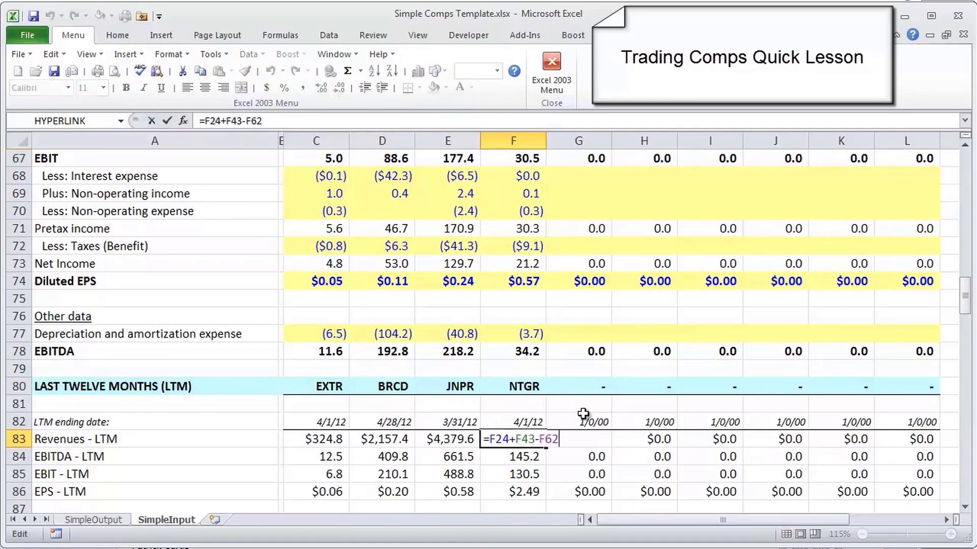
{"action": "scroll", "coordinate": [583, 413], "scroll_direction": "up", "scroll_amount": 16}
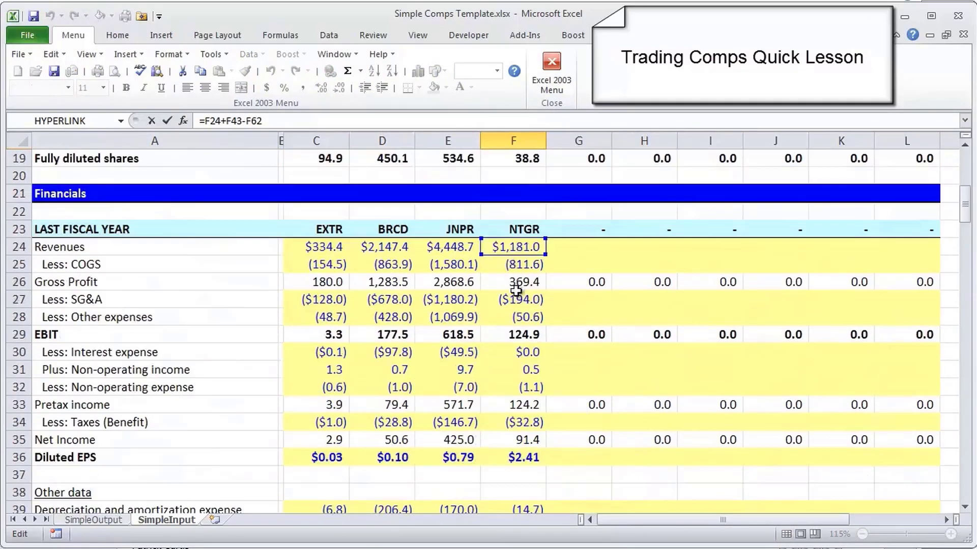
{"action": "scroll", "coordinate": [516, 296], "scroll_direction": "down", "scroll_amount": 1}
{"action": "scroll", "coordinate": [516, 296], "scroll_direction": "down", "scroll_amount": 2}
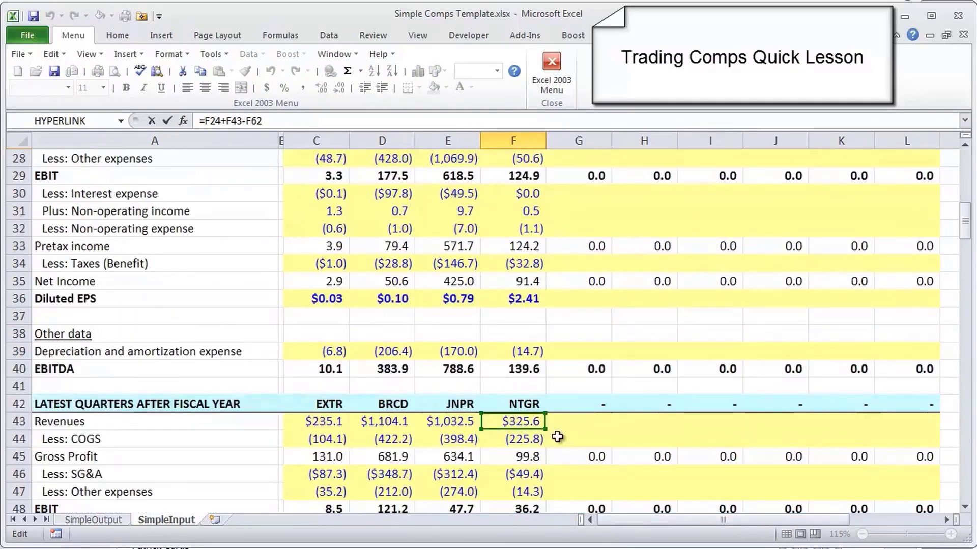
{"action": "scroll", "coordinate": [524, 439], "scroll_direction": "down", "scroll_amount": 7}
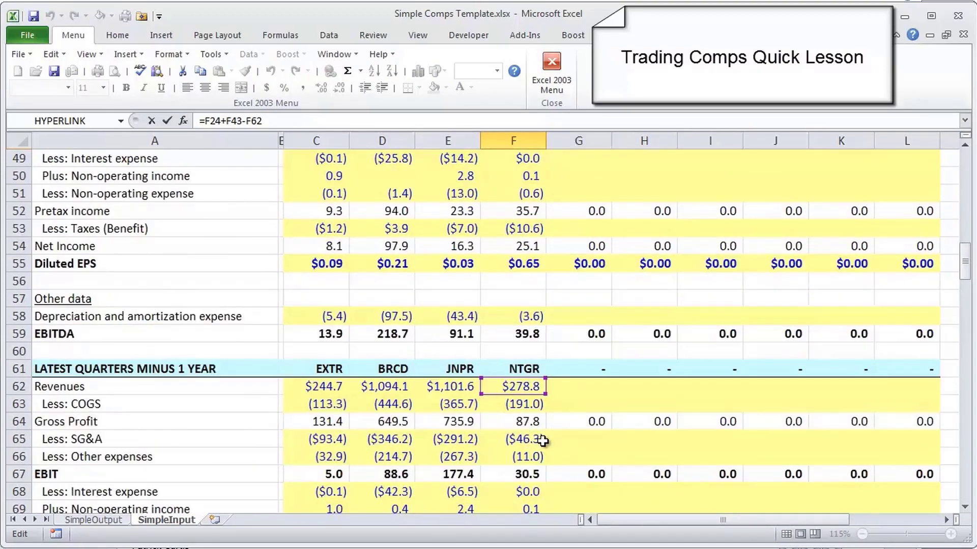
{"action": "scroll", "coordinate": [544, 425], "scroll_direction": "down", "scroll_amount": 8}
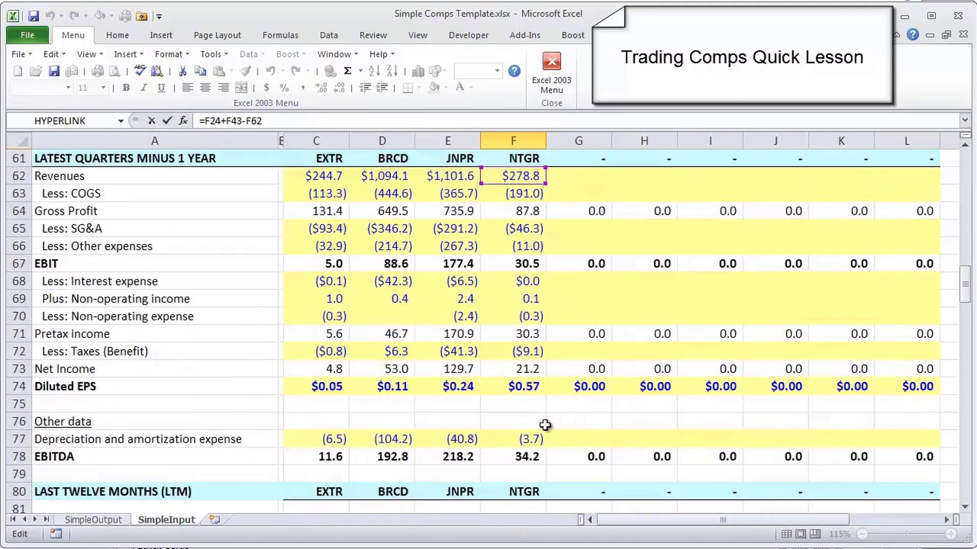
{"action": "key", "text": "Return"}
{"action": "left_click", "coordinate": [527, 352]}
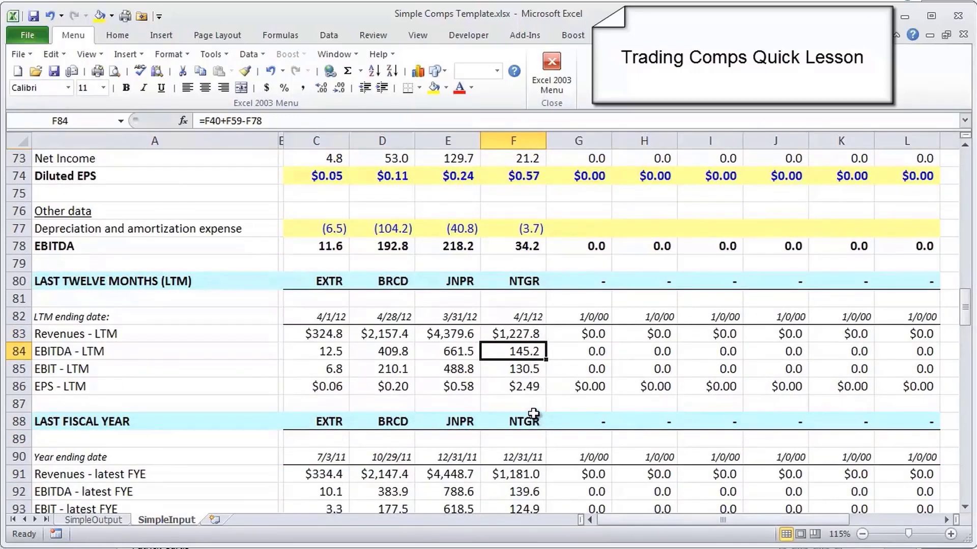
{"action": "scroll", "coordinate": [500, 371], "scroll_direction": "down", "scroll_amount": 3}
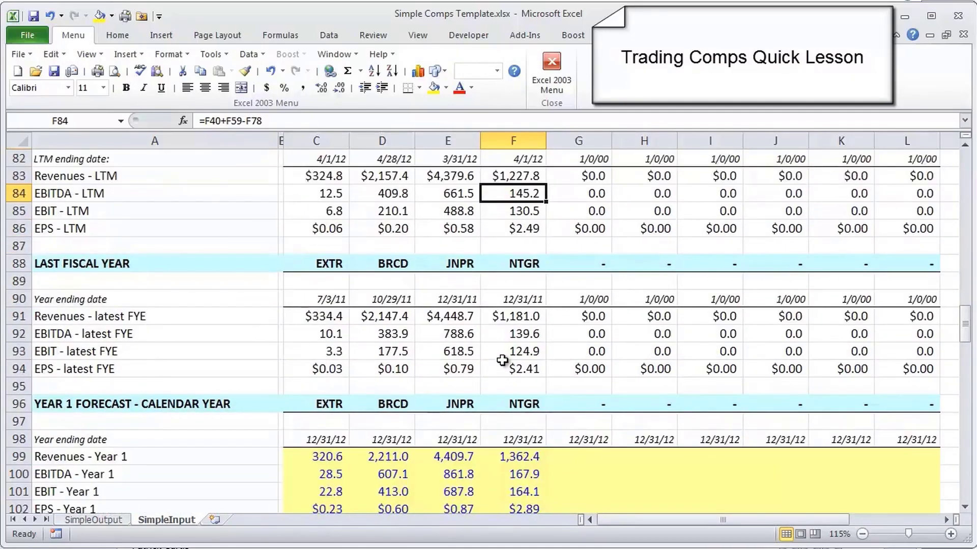
{"action": "left_click", "coordinate": [507, 321]}
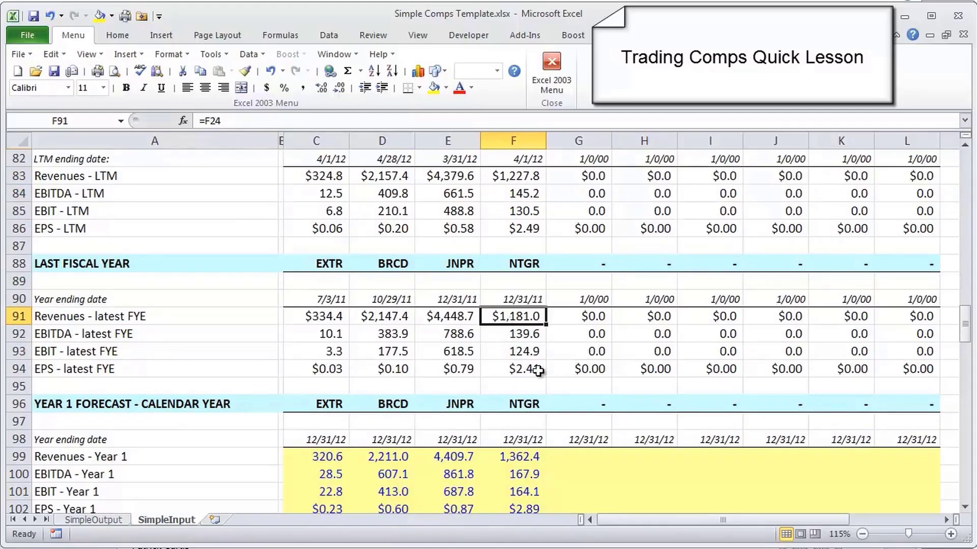
{"action": "scroll", "coordinate": [453, 376], "scroll_direction": "up", "scroll_amount": 1}
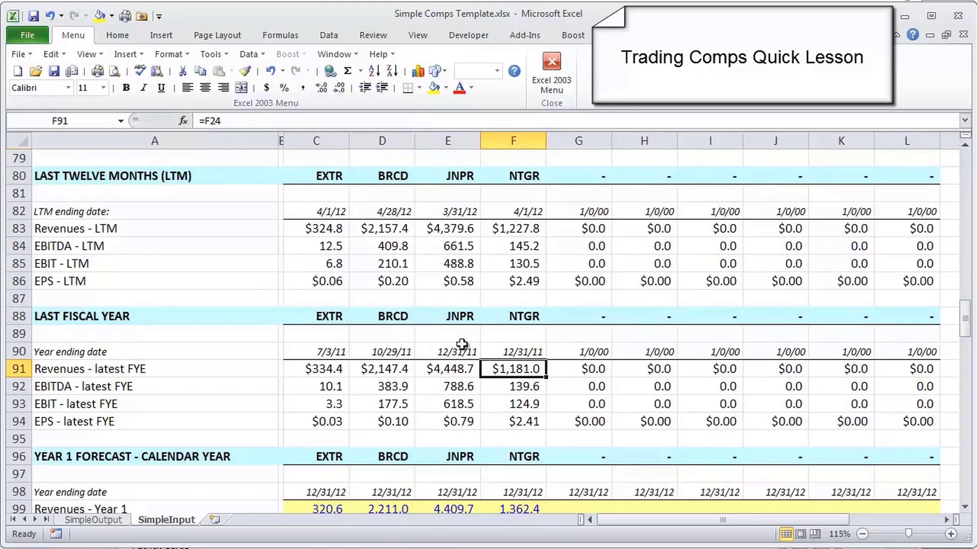
{"action": "left_click", "coordinate": [496, 232]}
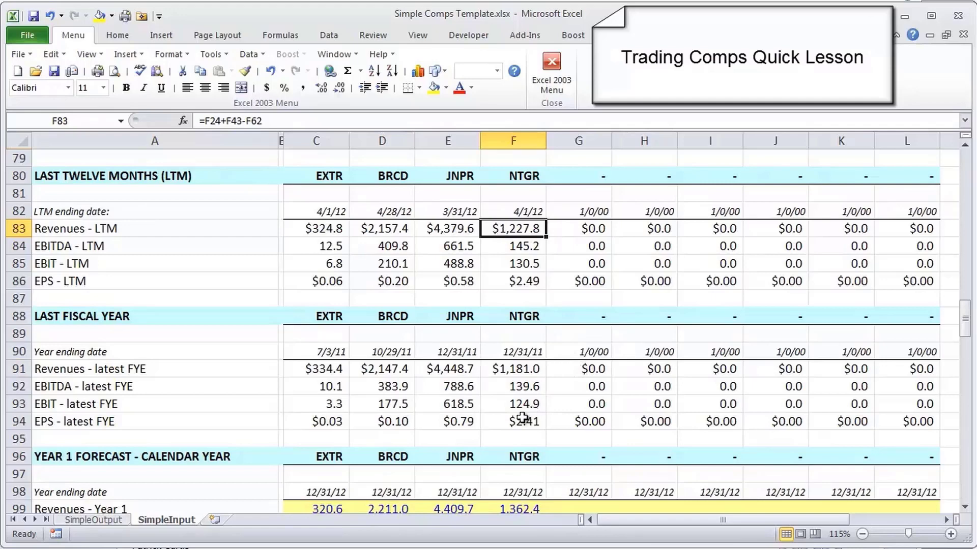
{"action": "left_click", "coordinate": [521, 368]}
{"action": "scroll", "coordinate": [541, 420], "scroll_direction": "down", "scroll_amount": 1}
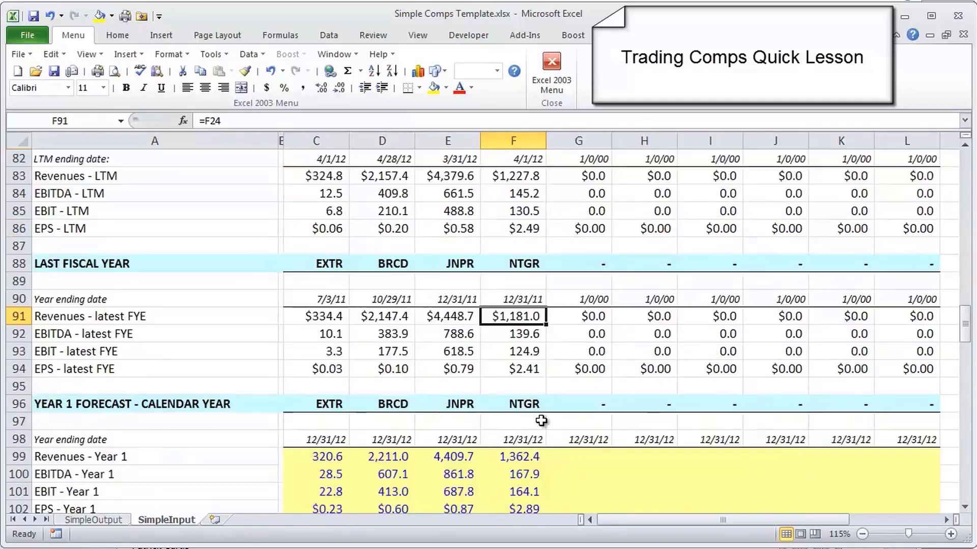
{"action": "scroll", "coordinate": [541, 426], "scroll_direction": "down", "scroll_amount": 4}
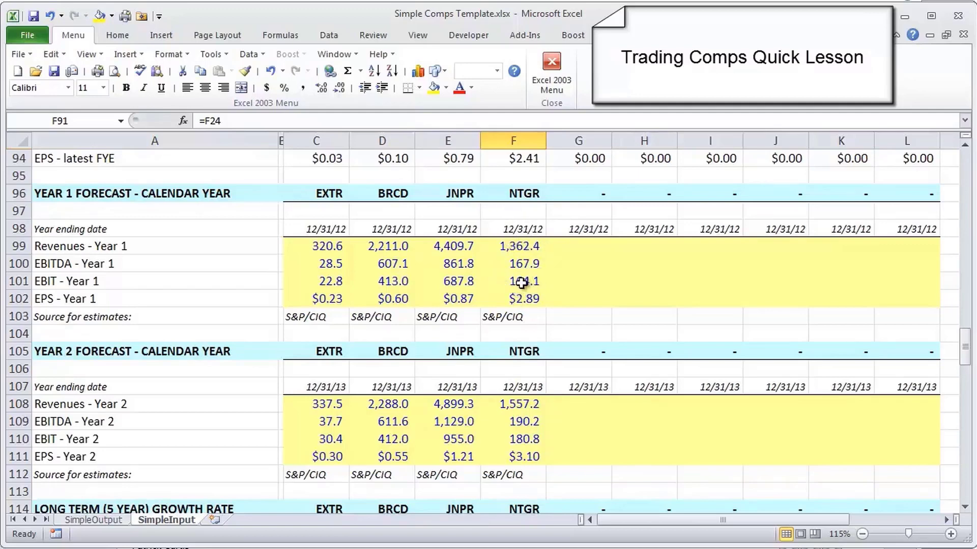
{"action": "left_click", "coordinate": [514, 244]}
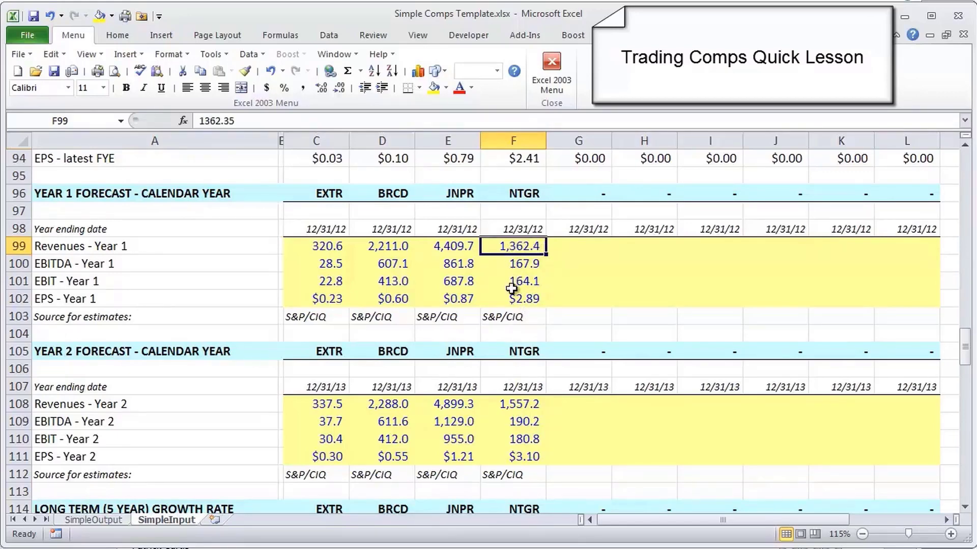
{"action": "left_click", "coordinate": [530, 317]}
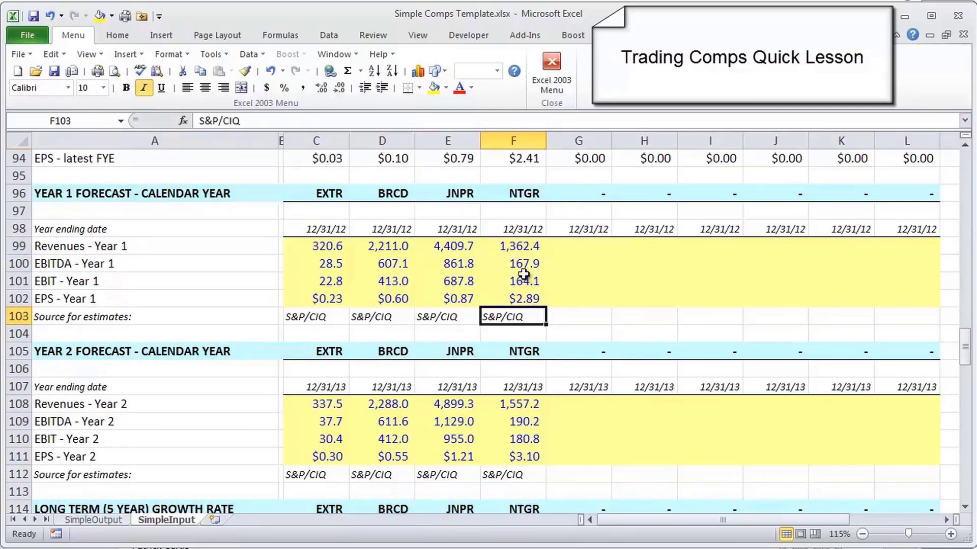
{"action": "left_click", "coordinate": [506, 246]}
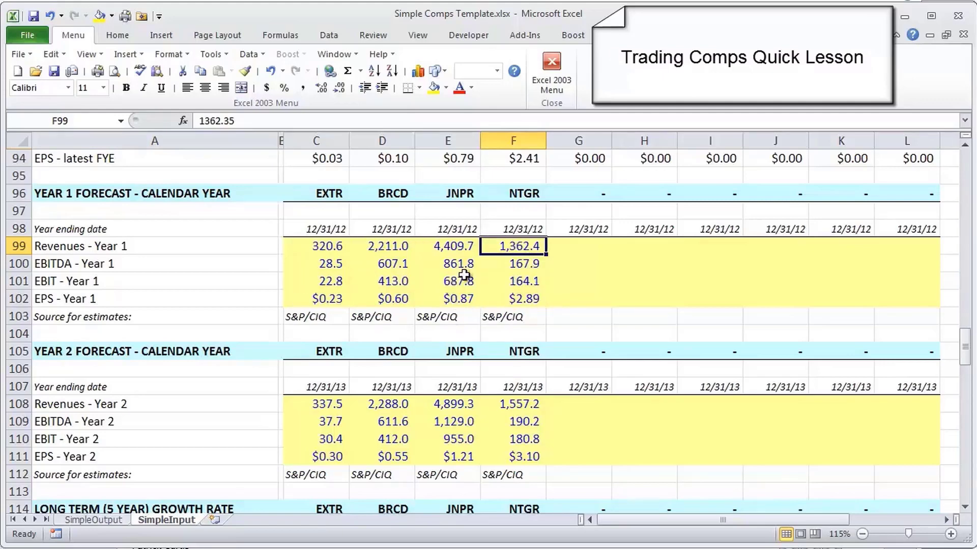
{"action": "scroll", "coordinate": [480, 275], "scroll_direction": "down", "scroll_amount": 1}
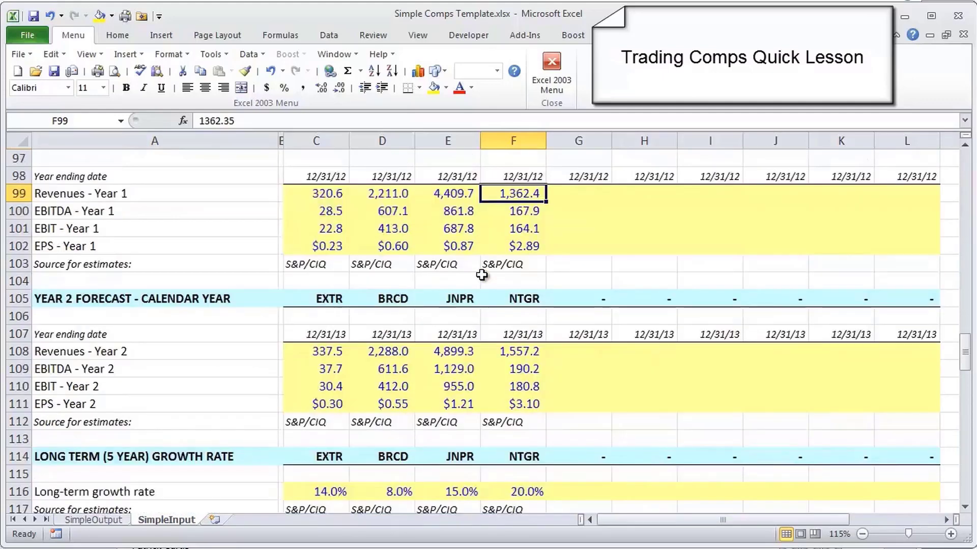
{"action": "scroll", "coordinate": [487, 257], "scroll_direction": "up", "scroll_amount": 1}
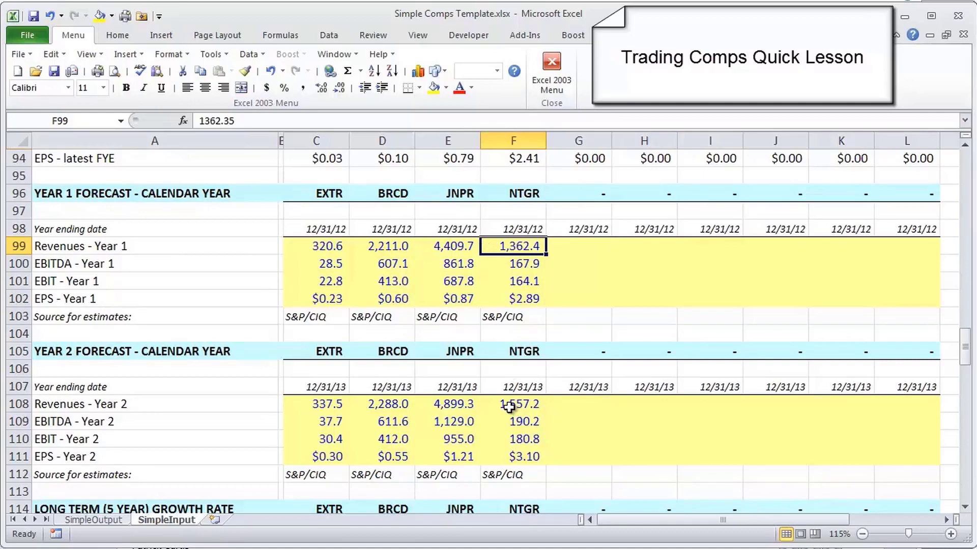
{"action": "scroll", "coordinate": [510, 407], "scroll_direction": "down", "scroll_amount": 2}
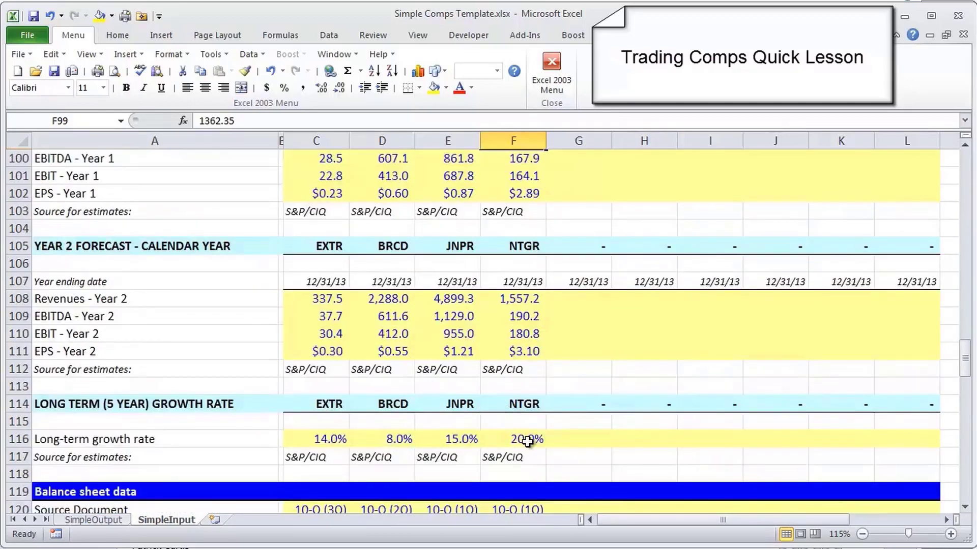
{"action": "scroll", "coordinate": [527, 441], "scroll_direction": "down", "scroll_amount": 6}
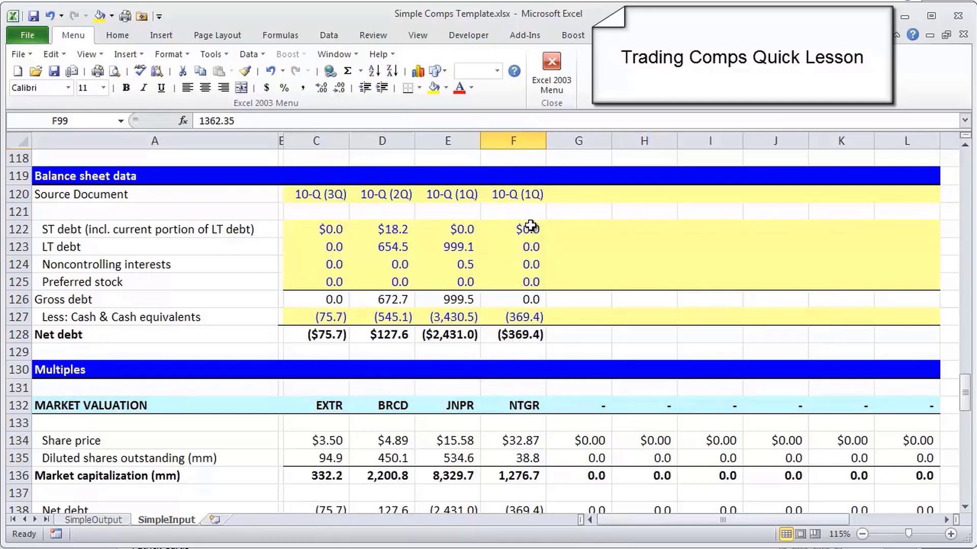
{"action": "left_click", "coordinate": [532, 193]}
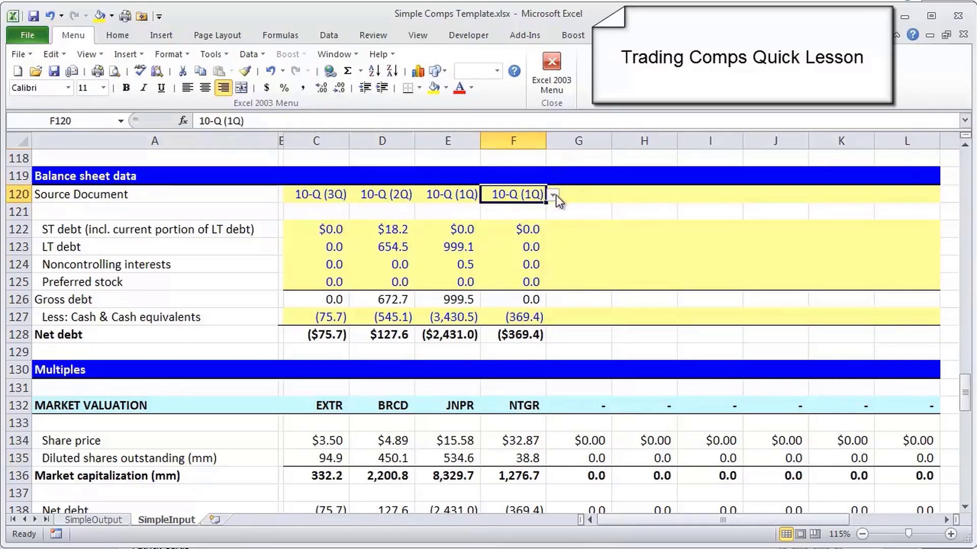
{"action": "left_click", "coordinate": [538, 216]}
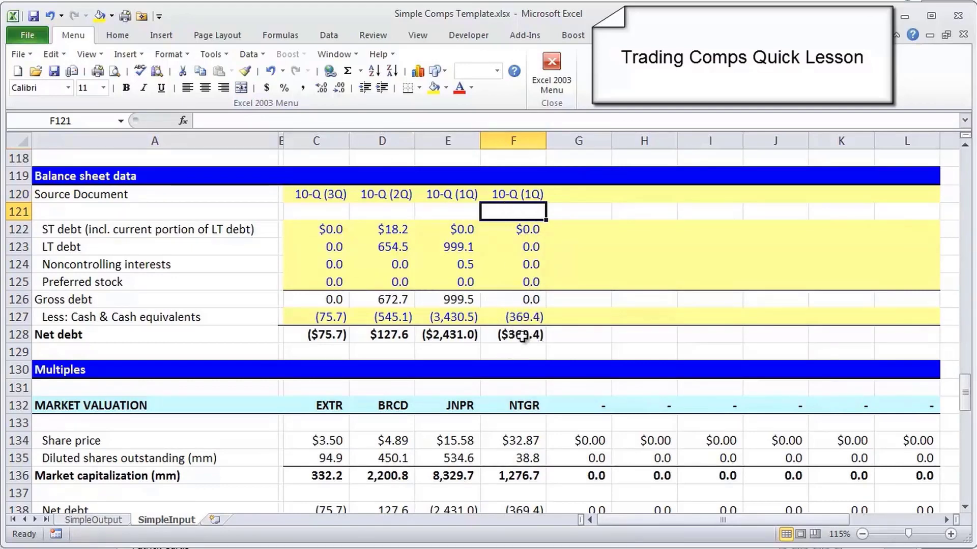
{"action": "left_click_drag", "start_coordinate": [510, 340], "coordinate": [306, 337]}
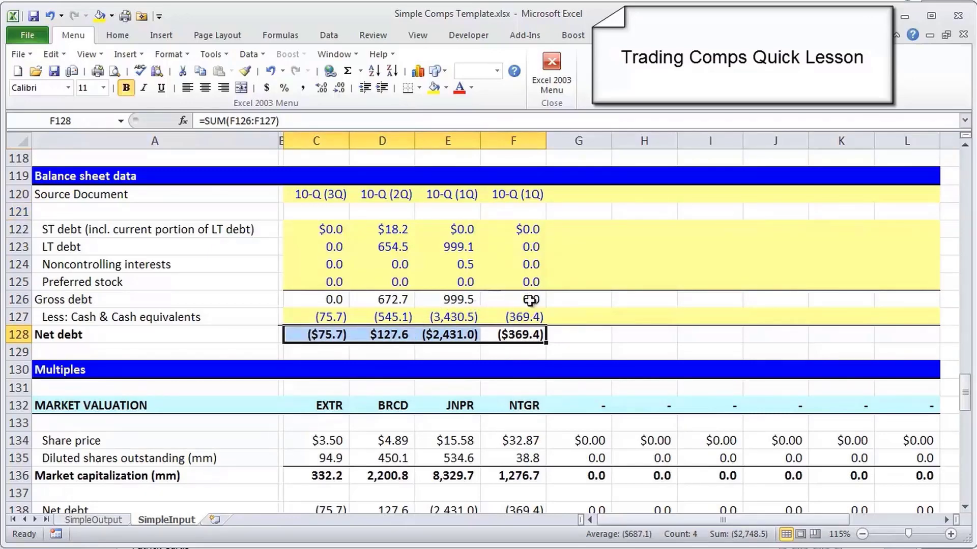
{"action": "left_click", "coordinate": [521, 263]}
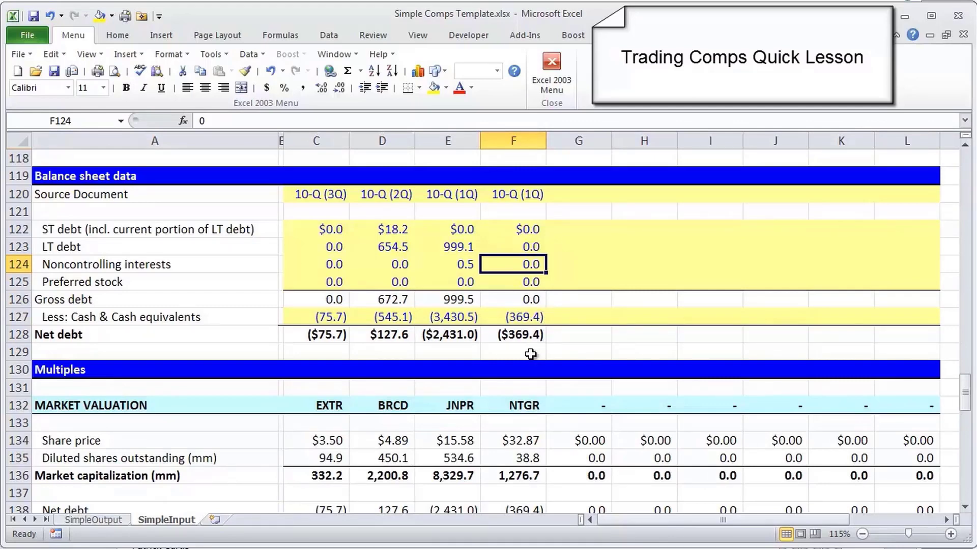
{"action": "left_click", "coordinate": [524, 337]}
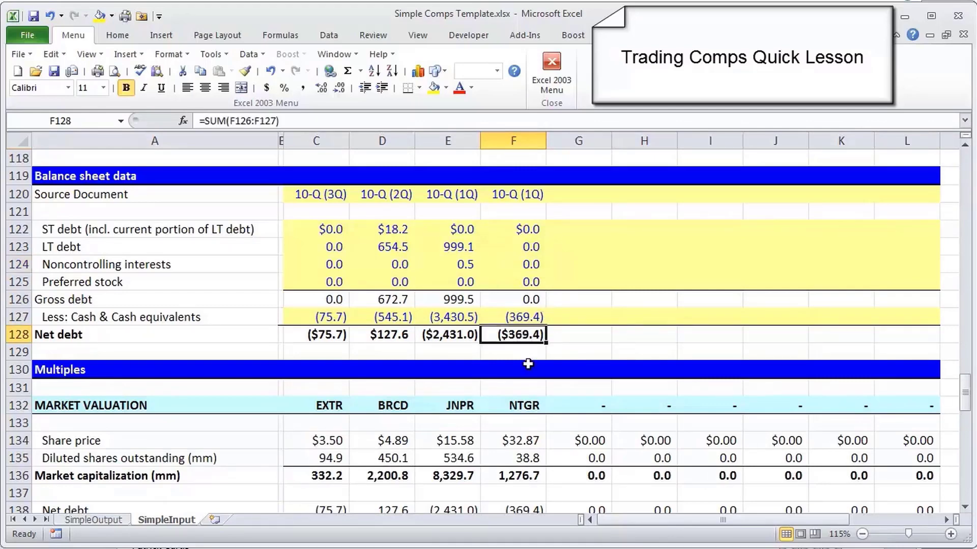
{"action": "scroll", "coordinate": [528, 364], "scroll_direction": "down", "scroll_amount": 1}
{"action": "scroll", "coordinate": [528, 364], "scroll_direction": "down", "scroll_amount": 2}
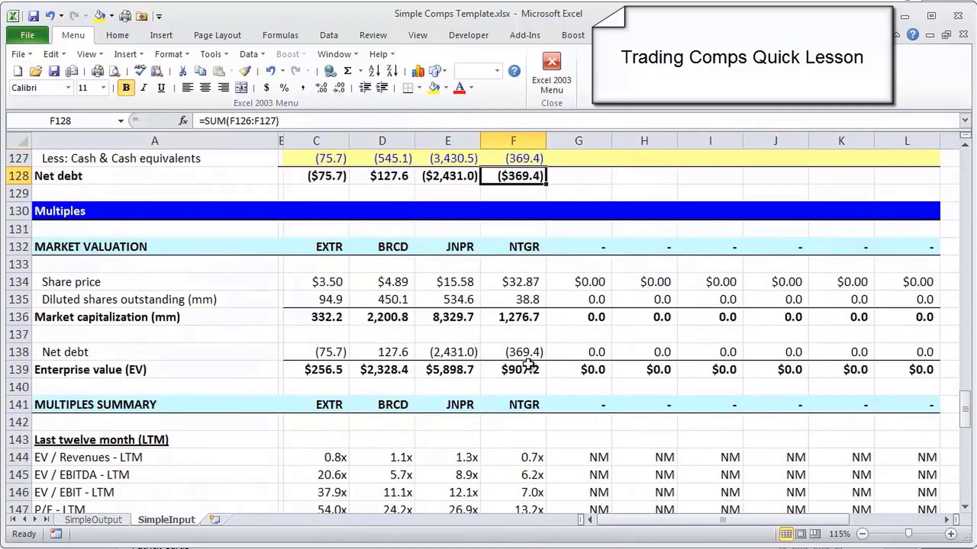
{"action": "scroll", "coordinate": [528, 364], "scroll_direction": "down", "scroll_amount": 1}
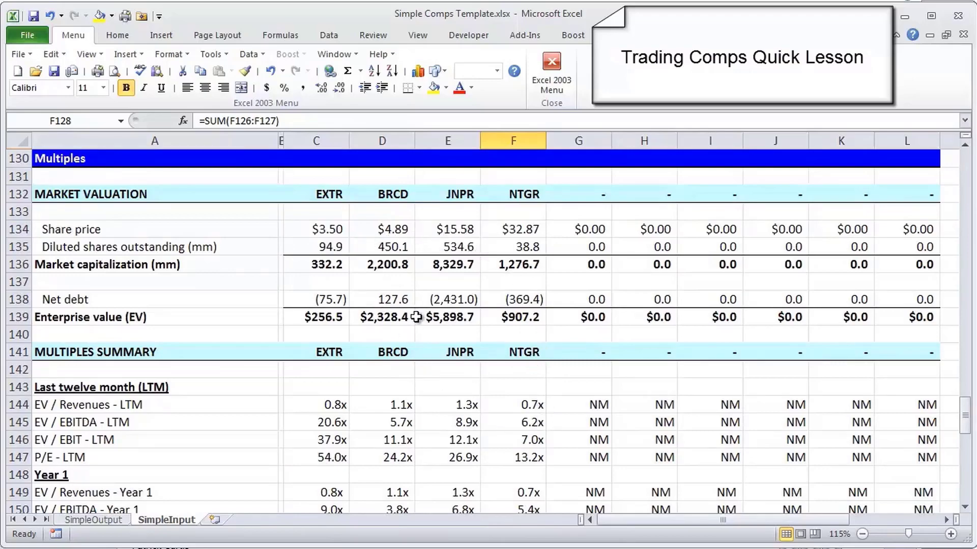
{"action": "scroll", "coordinate": [416, 317], "scroll_direction": "down", "scroll_amount": 1}
{"action": "scroll", "coordinate": [416, 317], "scroll_direction": "down", "scroll_amount": 4}
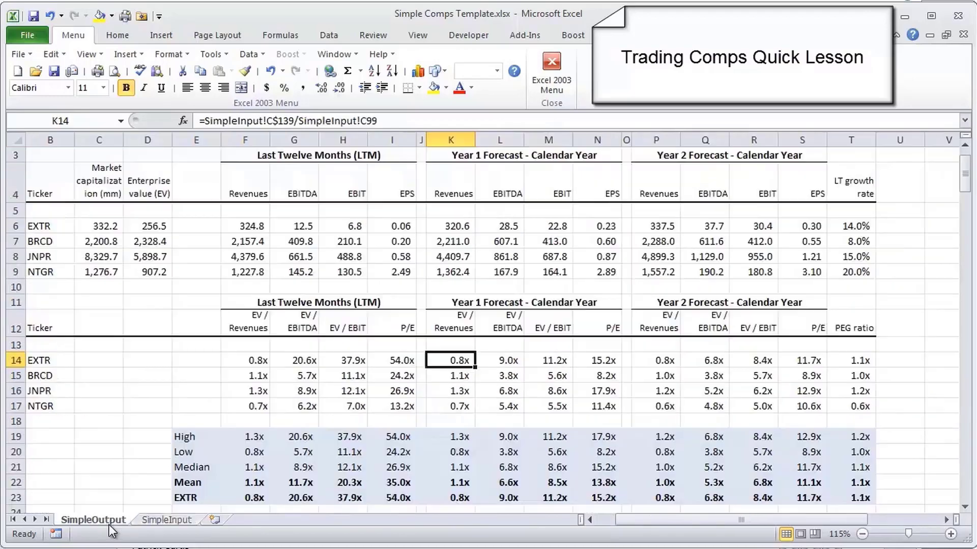
Step: Switch to SimpleOutput to view the comps multiples with high, low, median and mean rows
{"action": "left_click", "coordinate": [109, 522]}
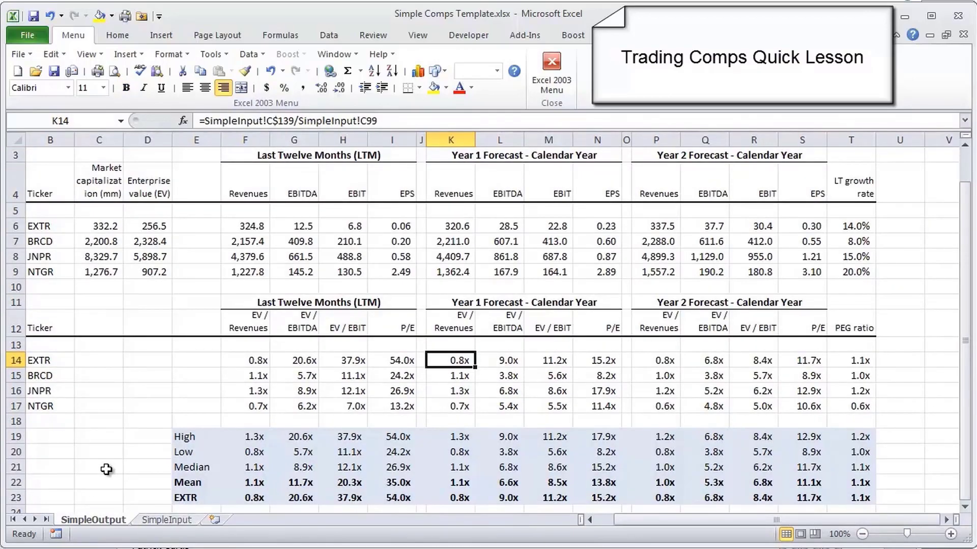